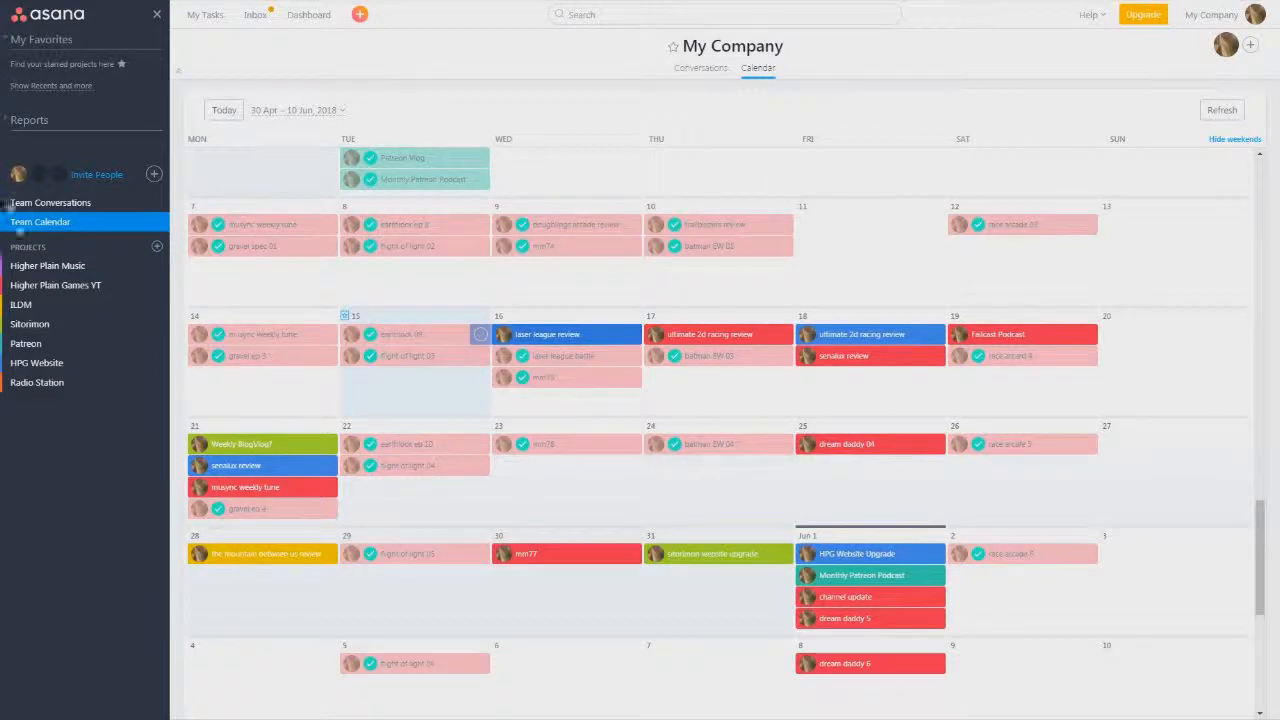
- Review the past and upcoming tasks in the Higher Plain Games YT project's calendar, with weekends shown
{"action": "left_click", "coordinate": [47, 286]}
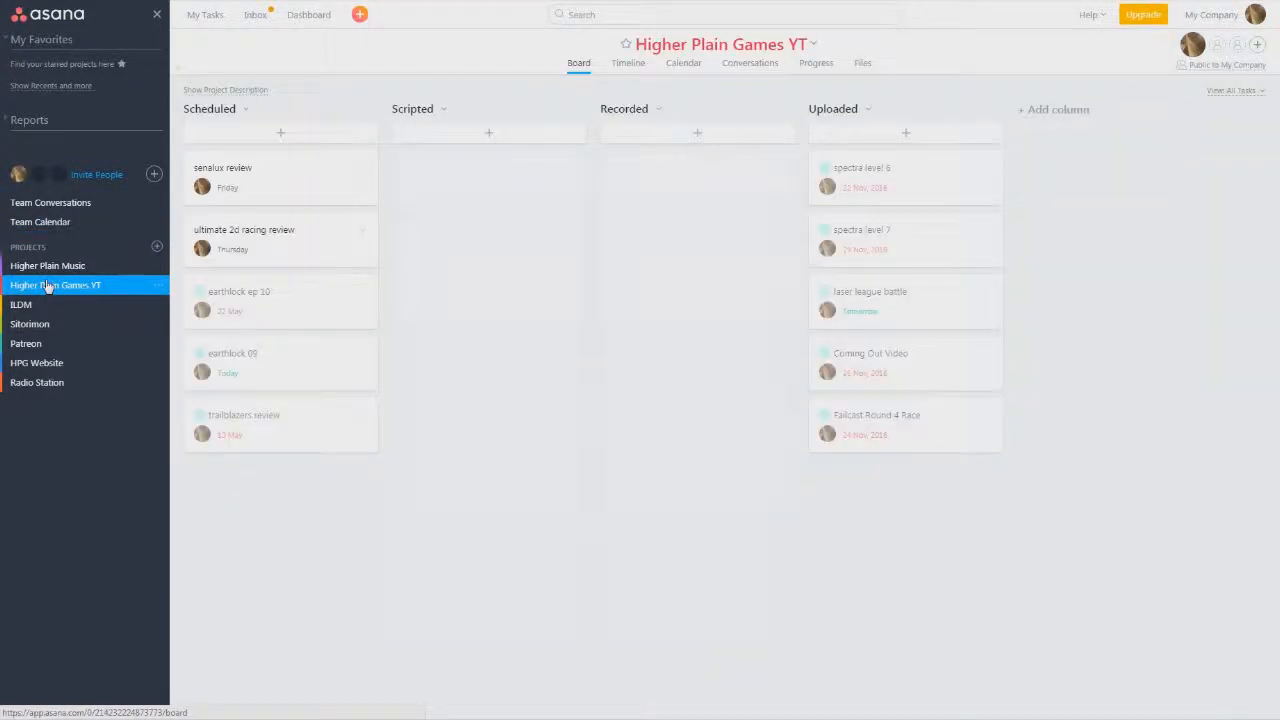
{"action": "left_click", "coordinate": [680, 72]}
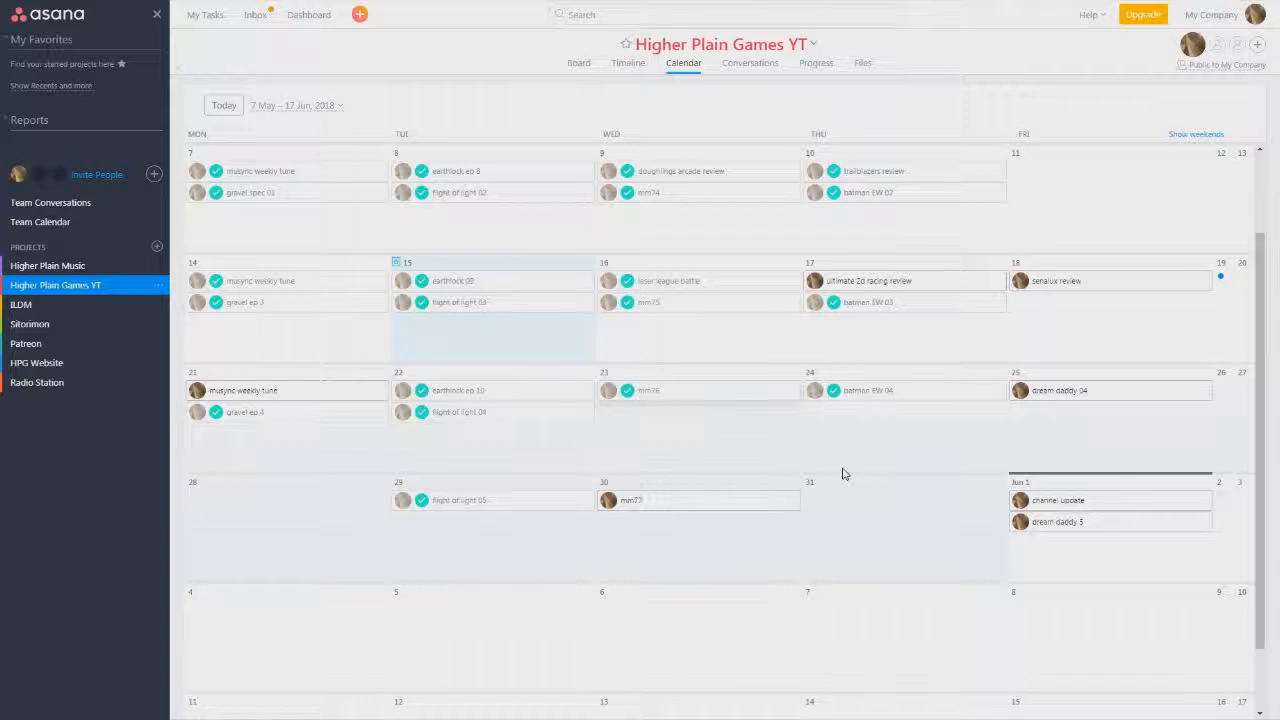
{"action": "scroll", "coordinate": [843, 472], "scroll_direction": "up", "scroll_amount": 1}
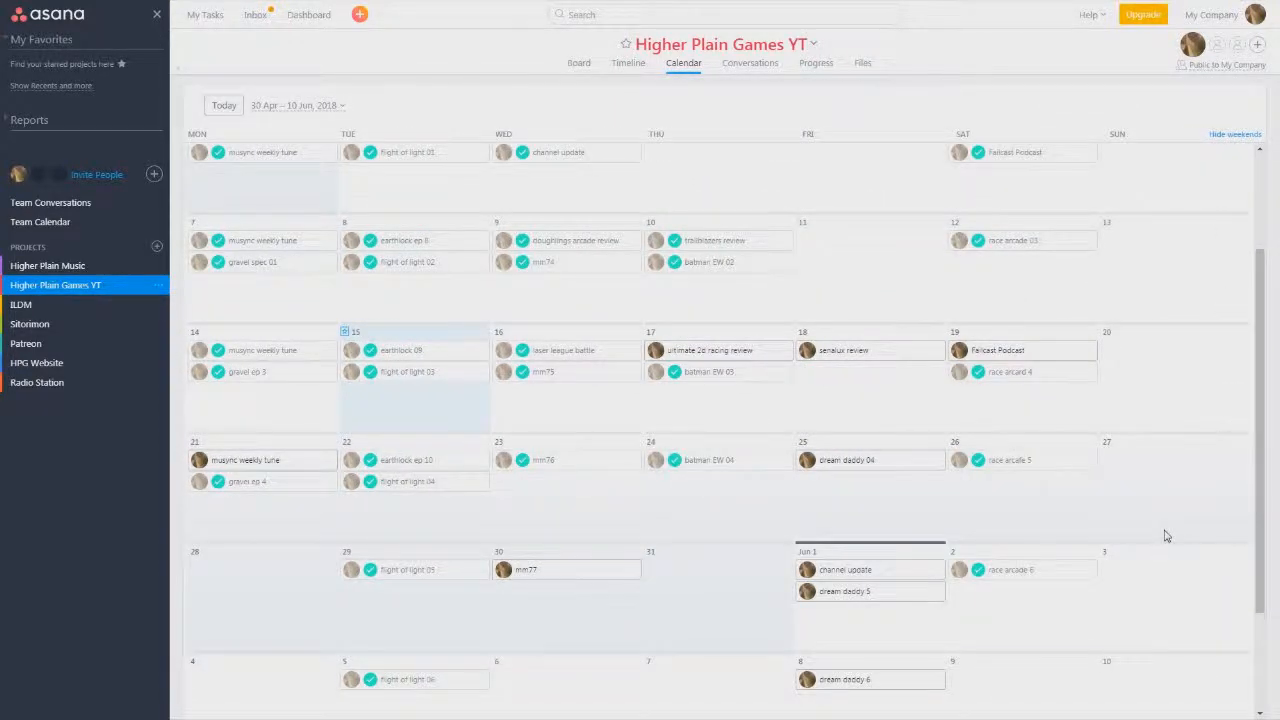
{"action": "scroll", "coordinate": [1165, 536], "scroll_direction": "up", "scroll_amount": 5}
{"action": "scroll", "coordinate": [1165, 536], "scroll_direction": "up", "scroll_amount": 5}
{"action": "scroll", "coordinate": [1165, 536], "scroll_direction": "up", "scroll_amount": 5}
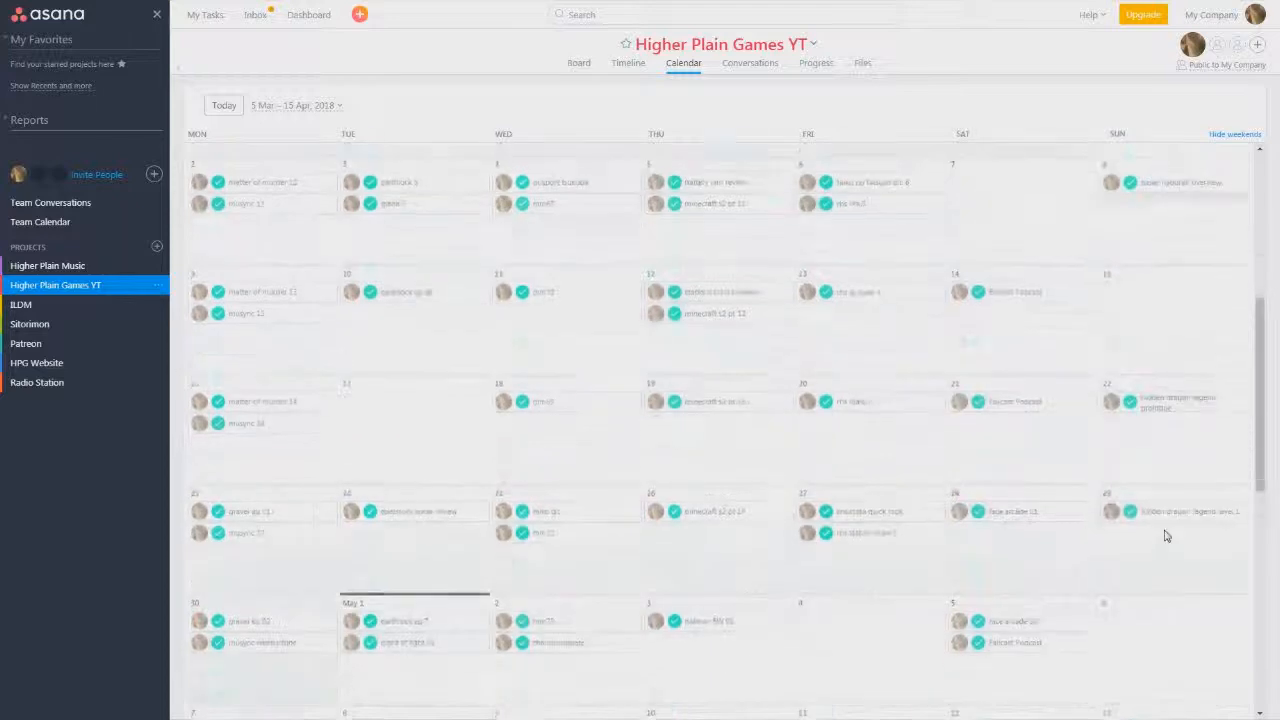
{"action": "scroll", "coordinate": [1165, 536], "scroll_direction": "down", "scroll_amount": 5}
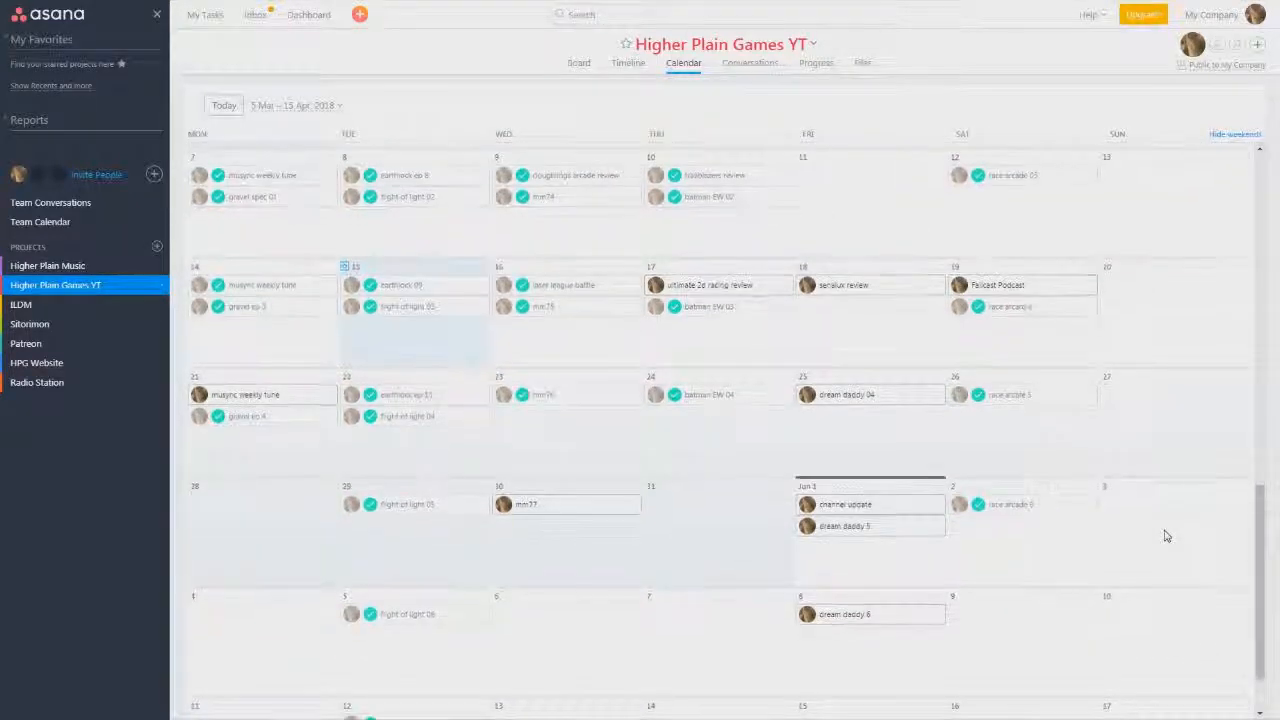
{"action": "scroll", "coordinate": [1165, 536], "scroll_direction": "down", "scroll_amount": 1}
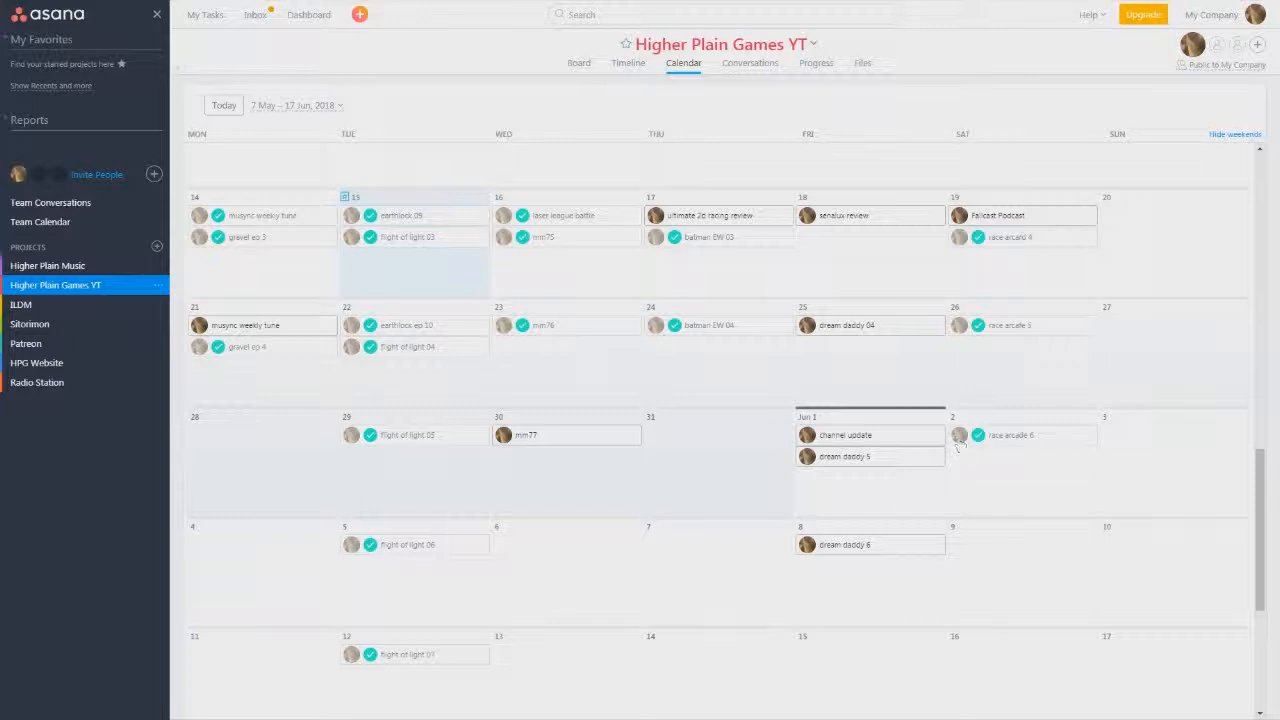
- Create a blank project named "smithys tips" with the Board layout, public to My Company
{"action": "left_click", "coordinate": [157, 247]}
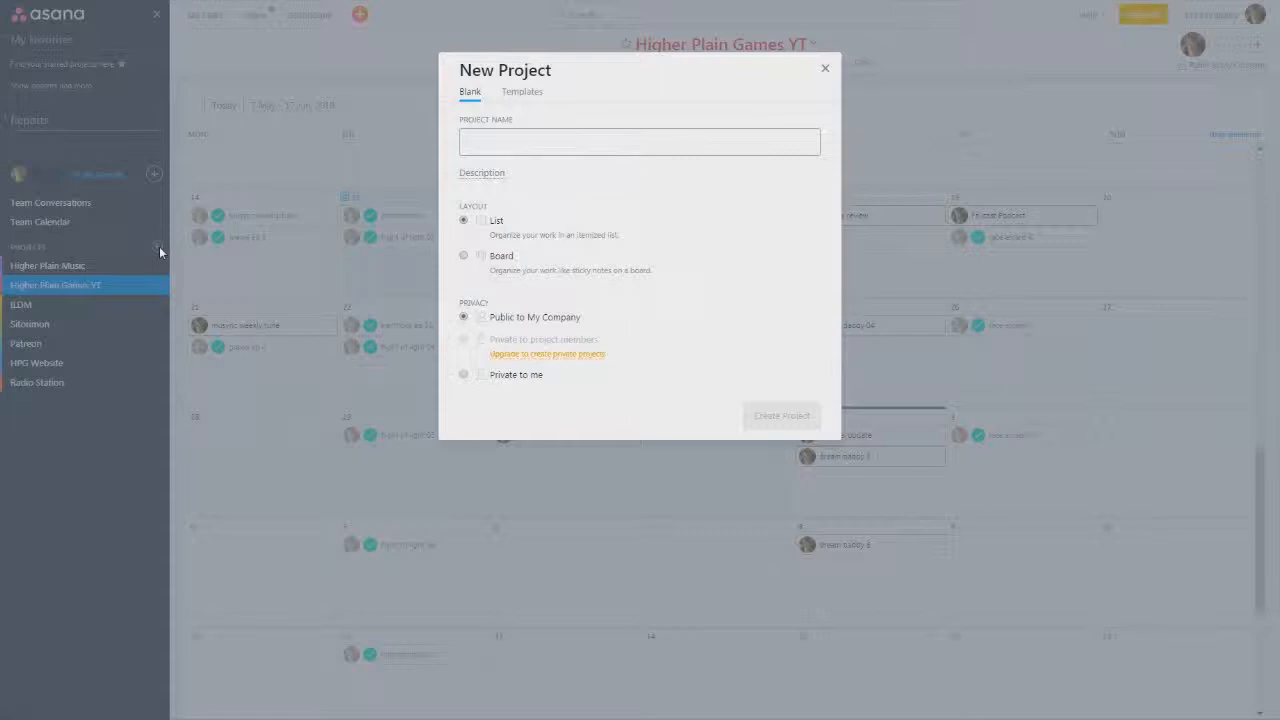
{"action": "type", "text": "smm"}
{"action": "type", "text": "thys tips"}
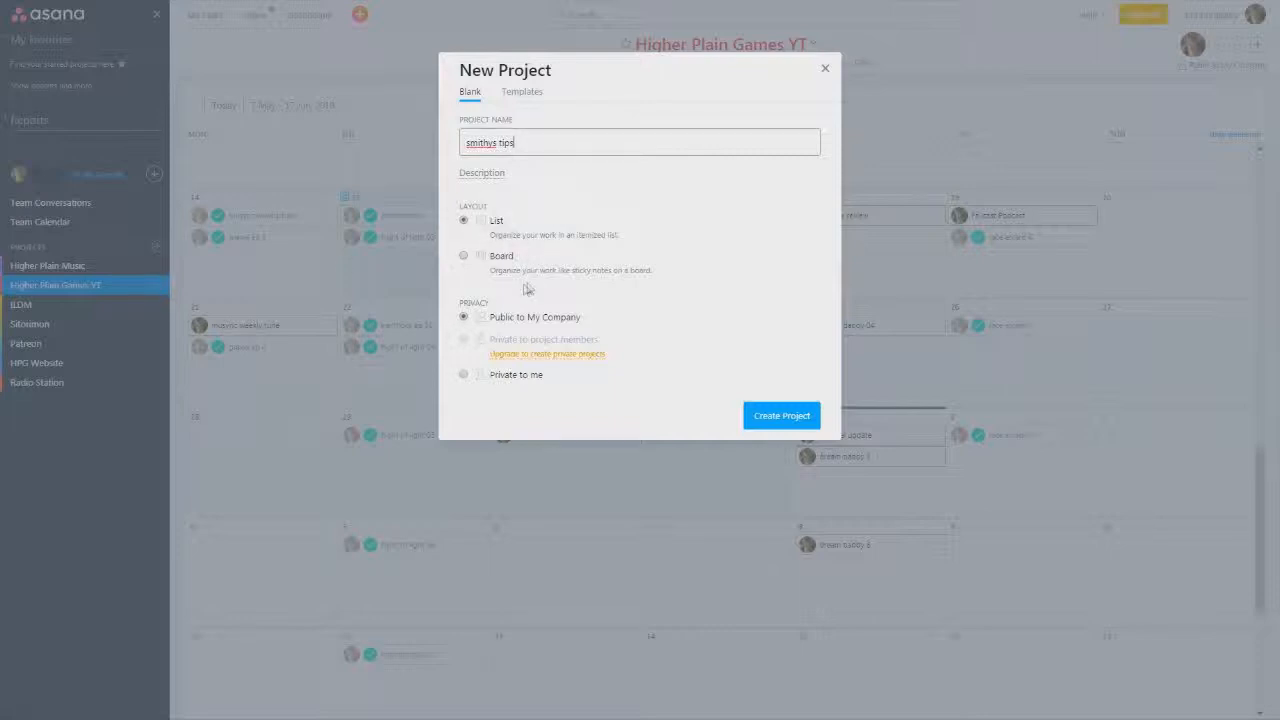
{"action": "left_click", "coordinate": [464, 257]}
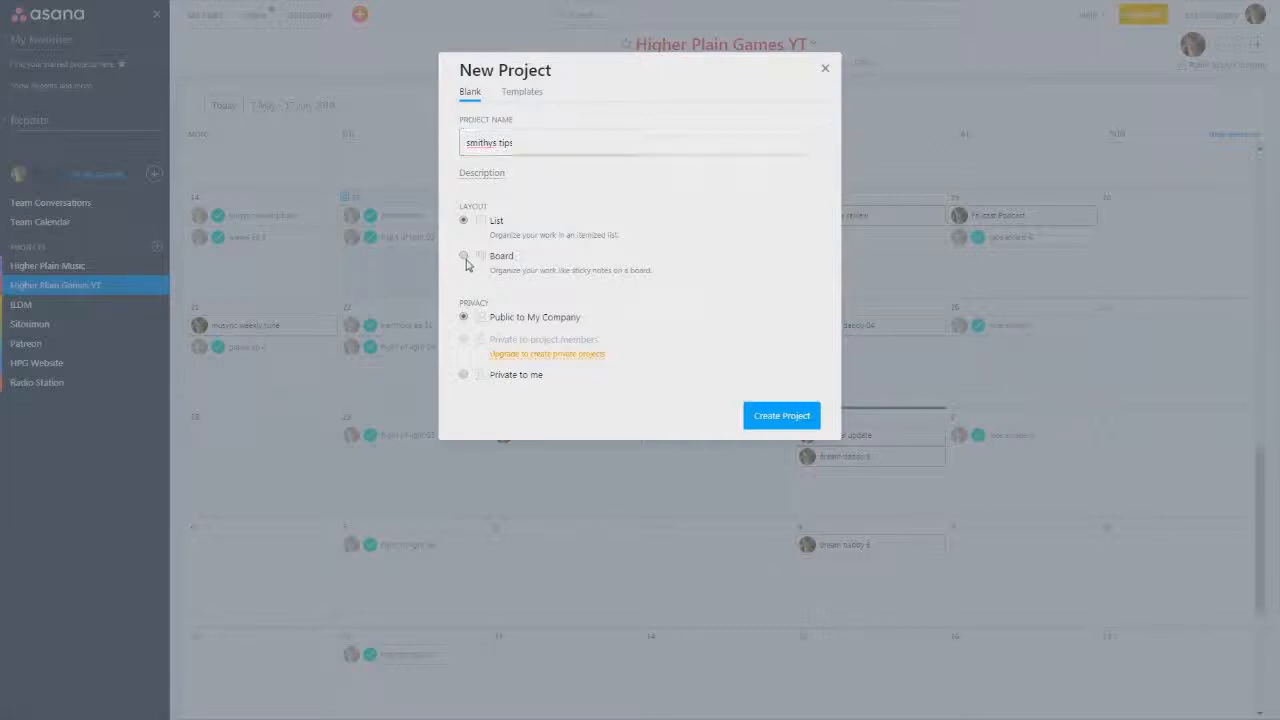
{"action": "left_click", "coordinate": [771, 423]}
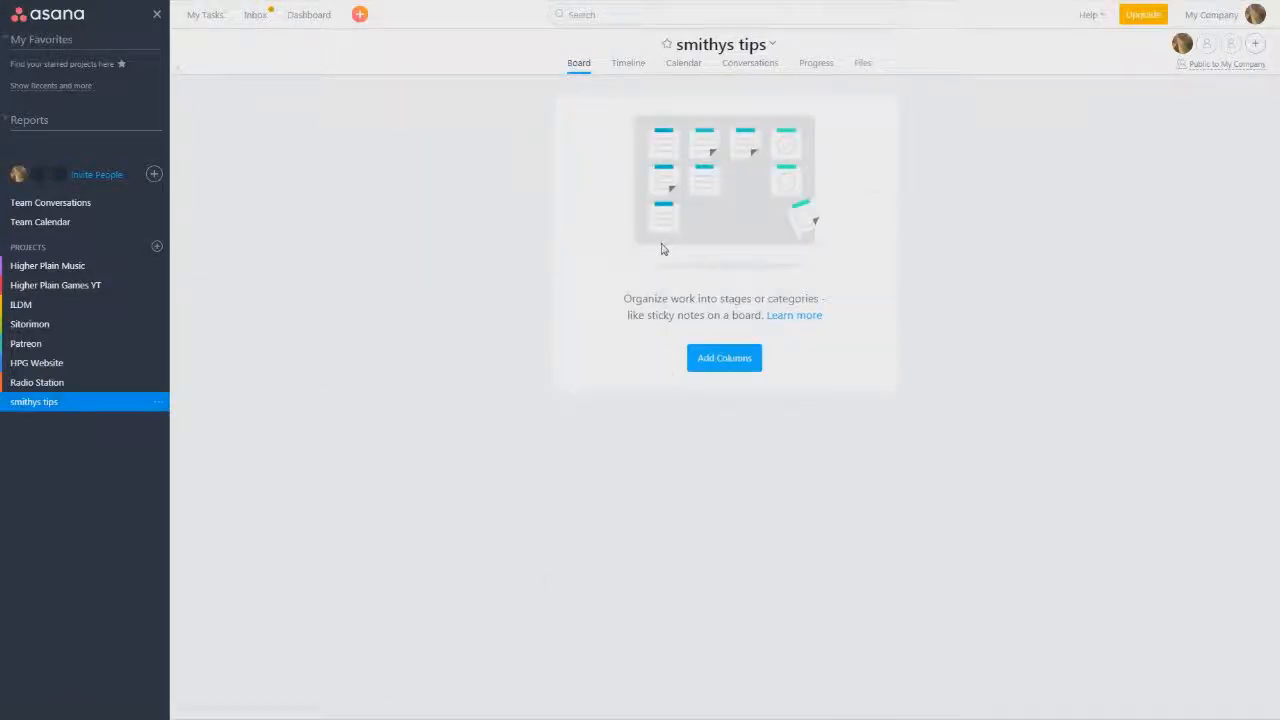
- Add a task named "record smithy tip 2" on 15 May in the smithys tips project's calendar
{"action": "left_click", "coordinate": [684, 63]}
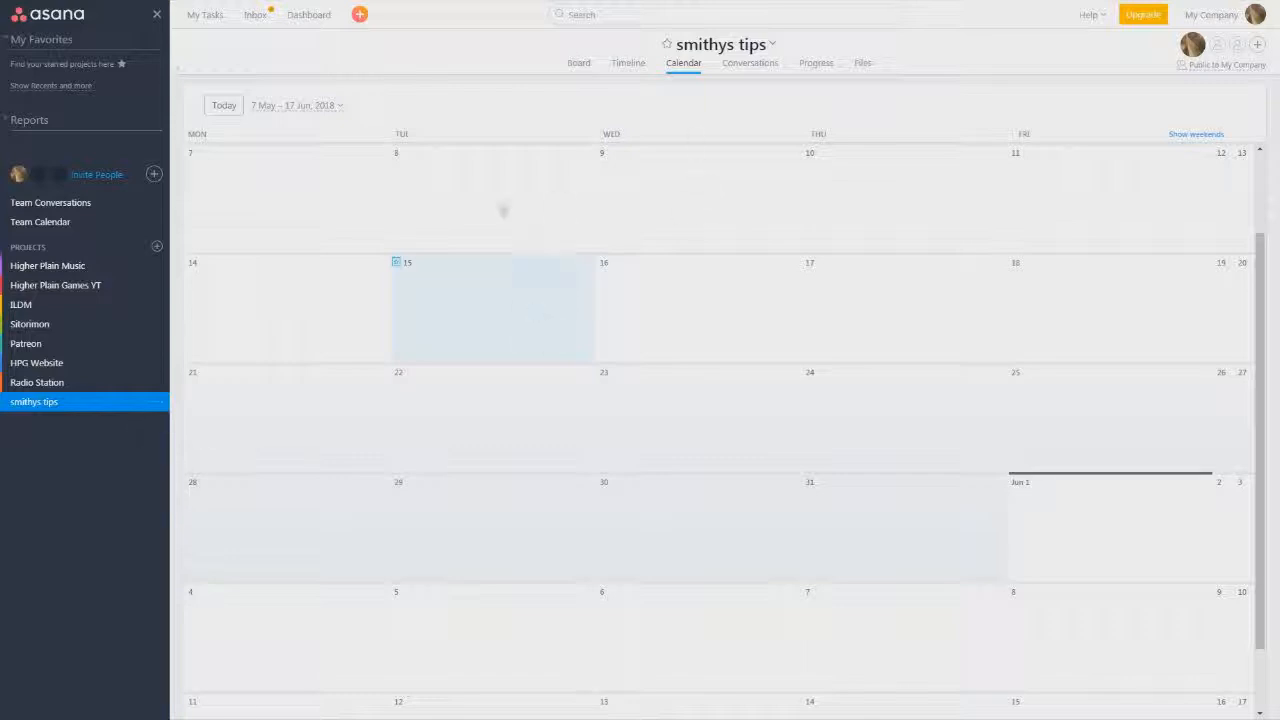
{"action": "left_click", "coordinate": [465, 287]}
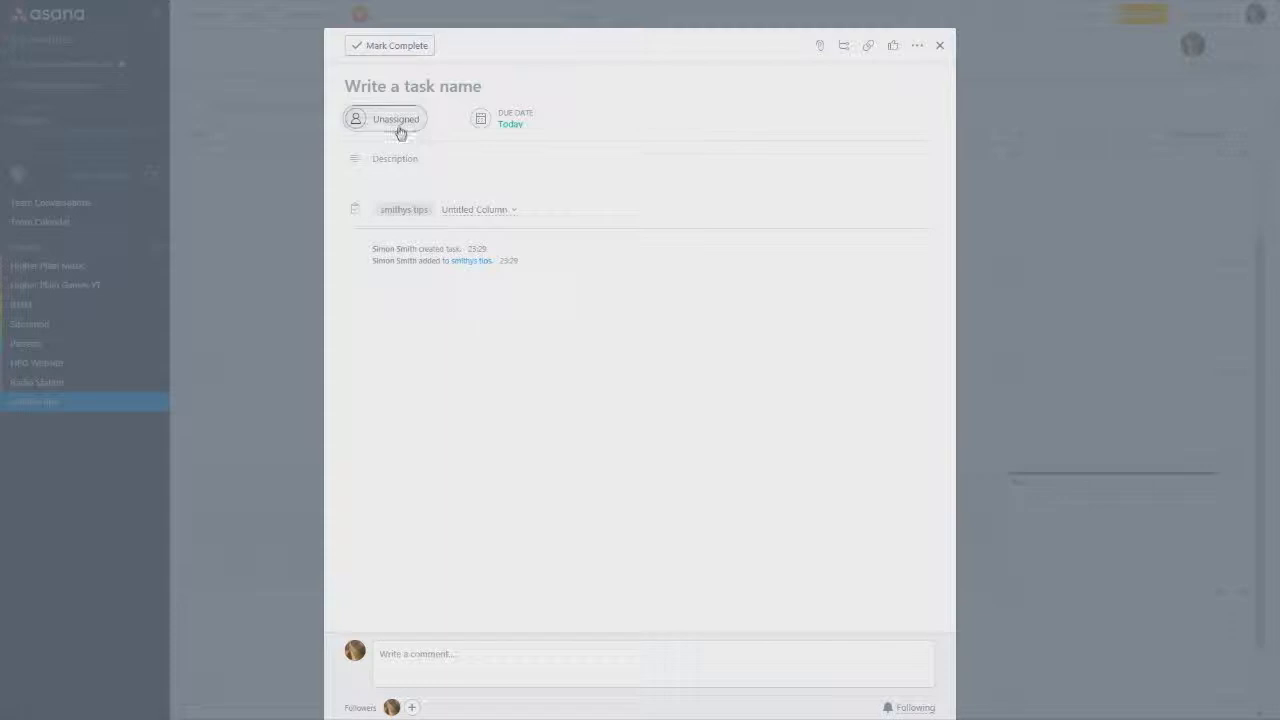
{"action": "left_click", "coordinate": [399, 82]}
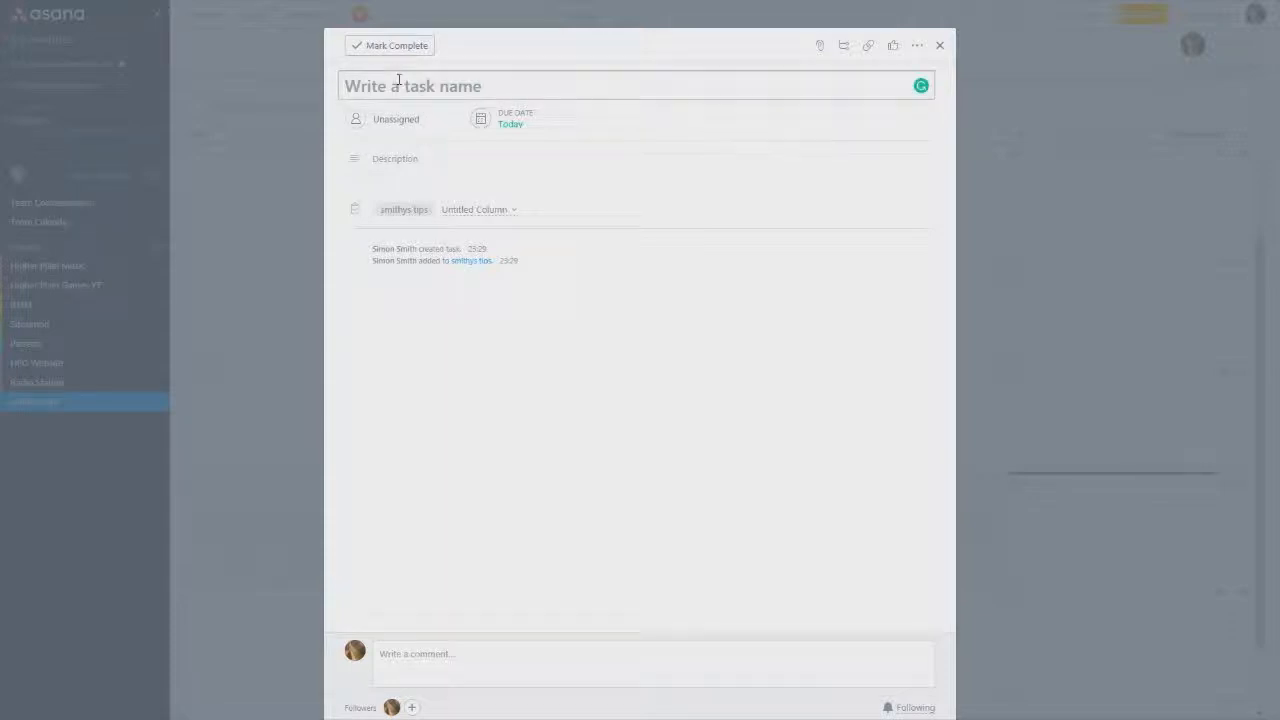
{"action": "type", "text": "record smithy tip 2"}
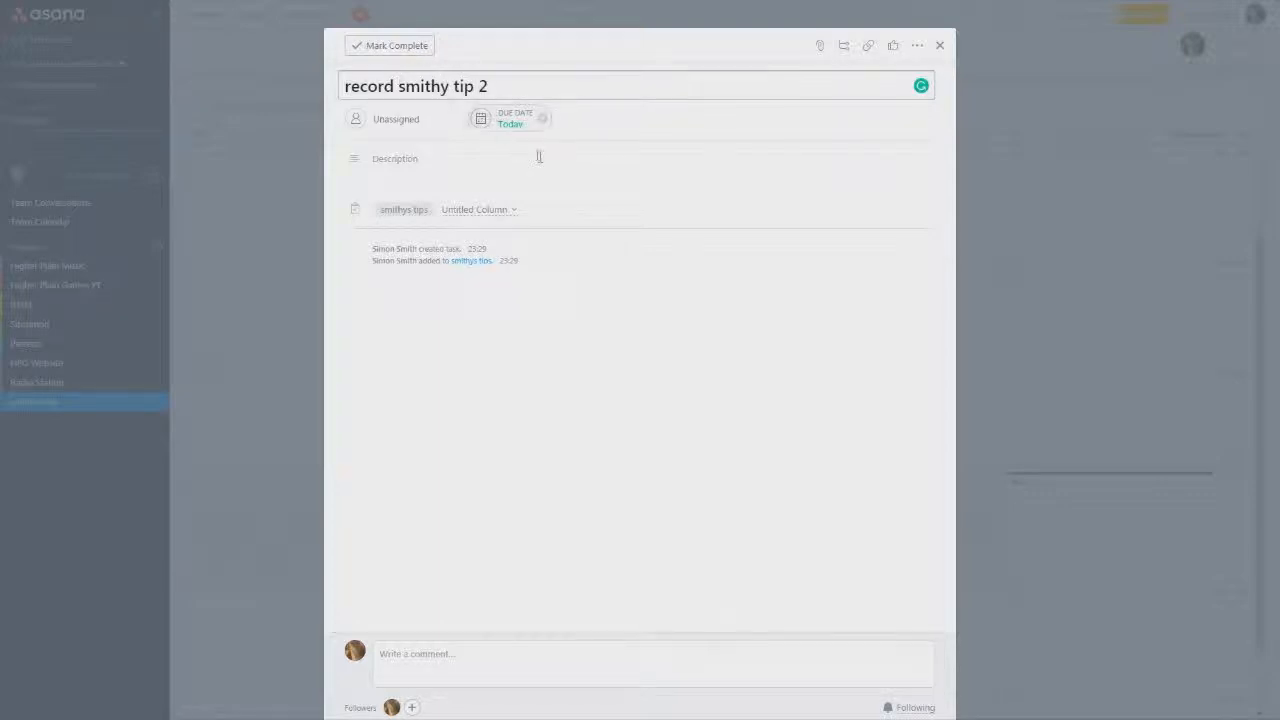
{"action": "left_click", "coordinate": [617, 136]}
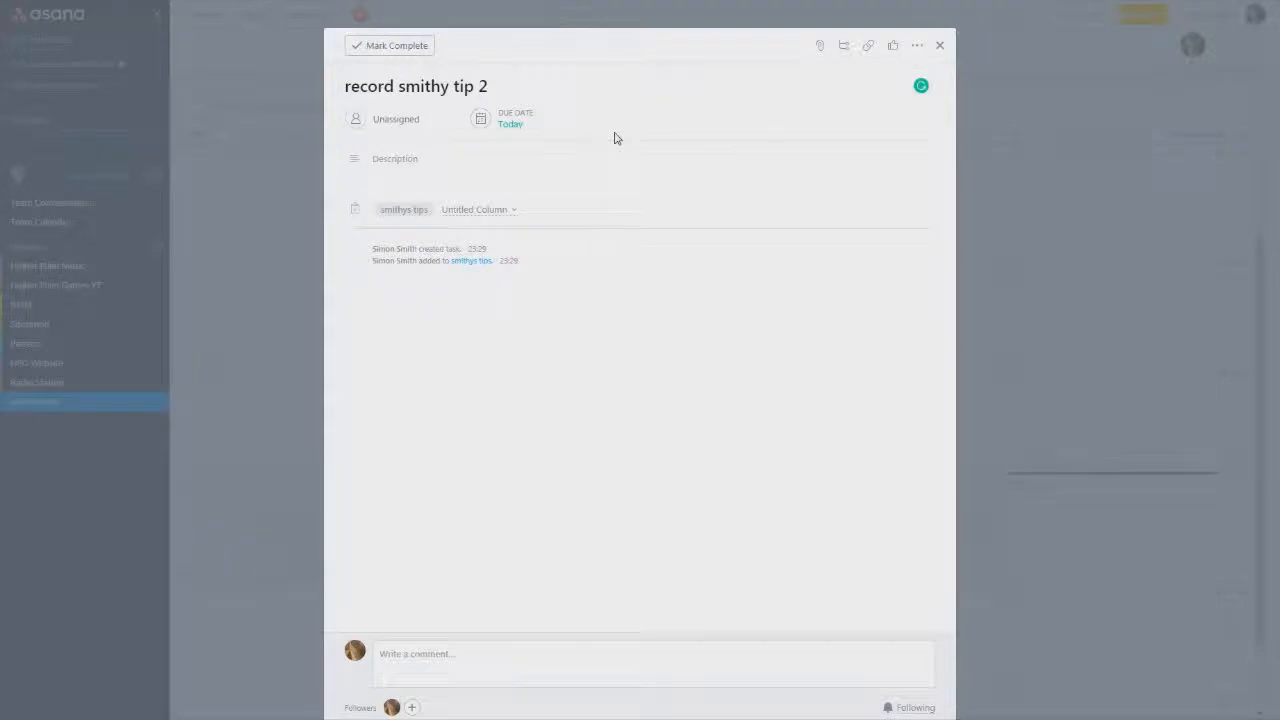
- Assign the task to the suggested team member and choose 15 May 2018 as its due date
{"action": "left_click", "coordinate": [394, 122]}
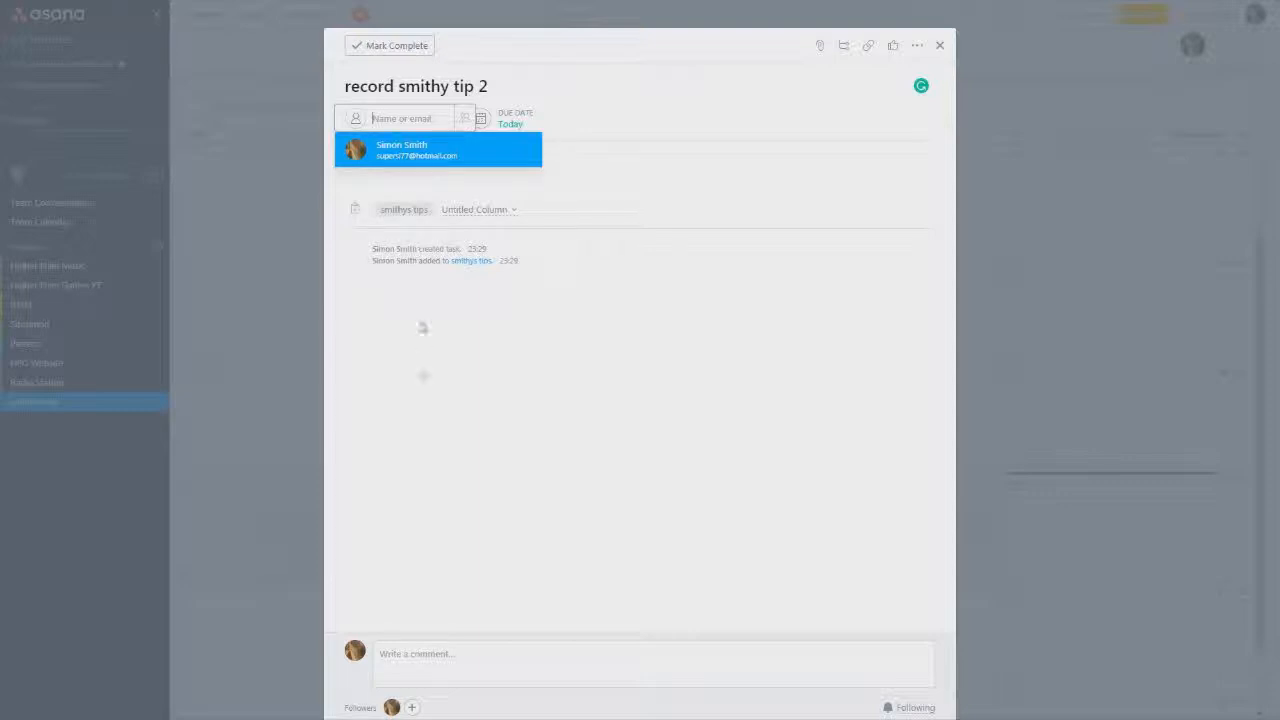
{"action": "left_click", "coordinate": [420, 152]}
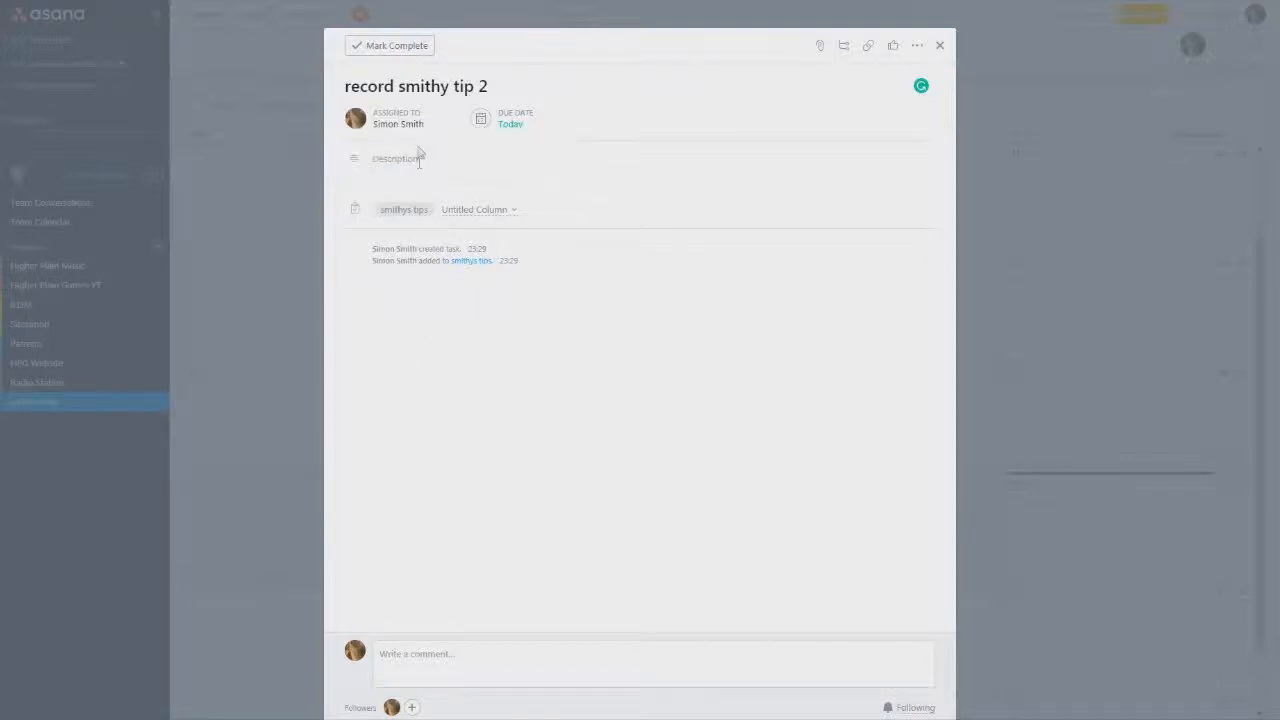
{"action": "left_click", "coordinate": [516, 121]}
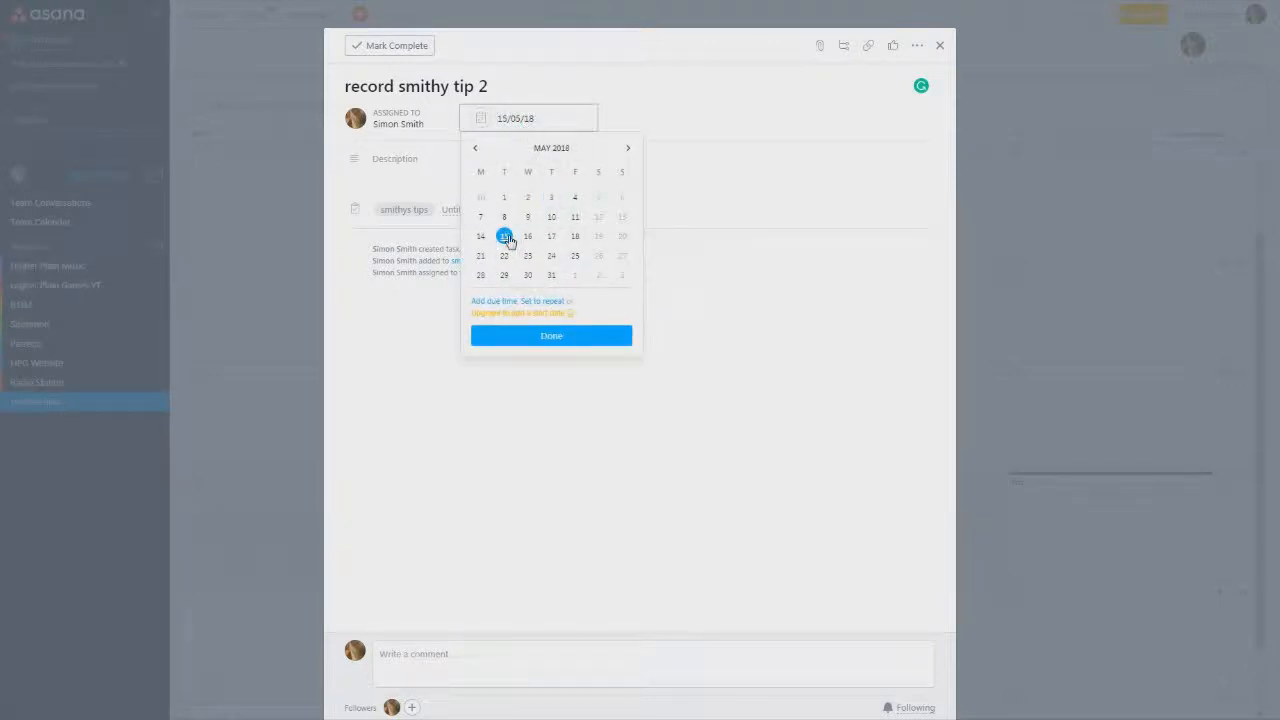
{"action": "left_click", "coordinate": [505, 237]}
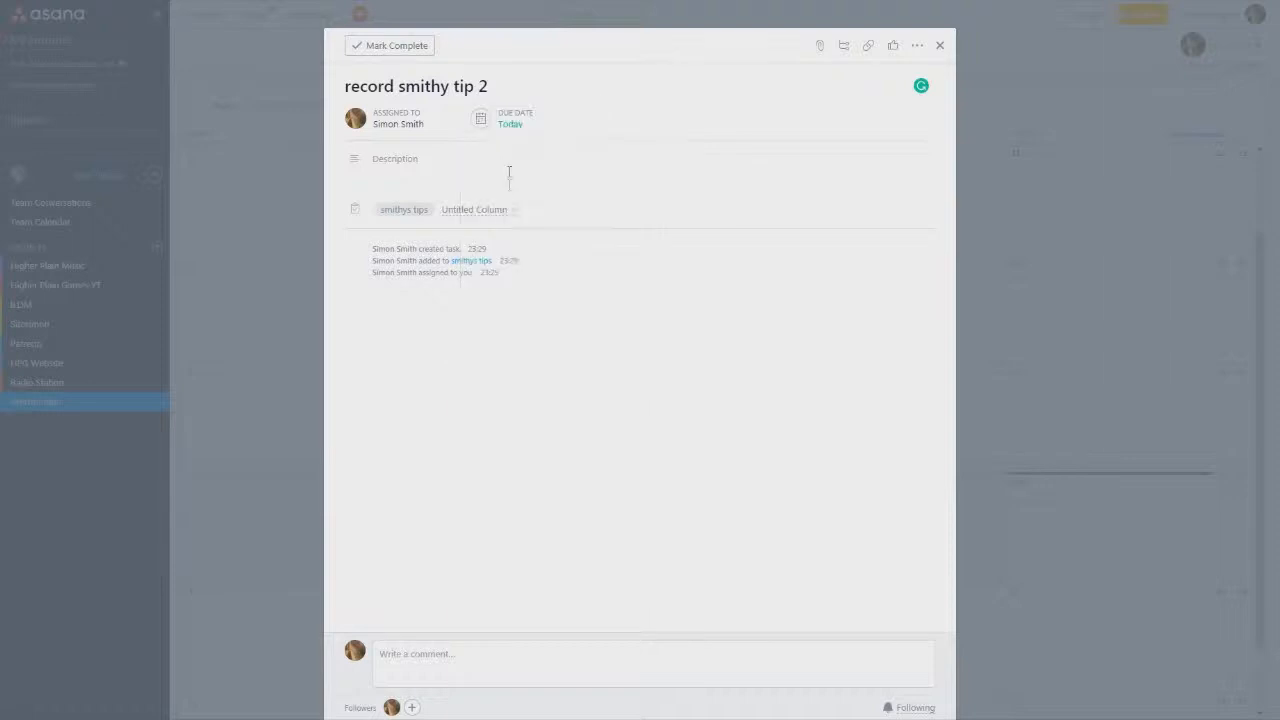
- Set the task to repeat periodically, 7 days after completion
{"action": "left_click", "coordinate": [514, 120]}
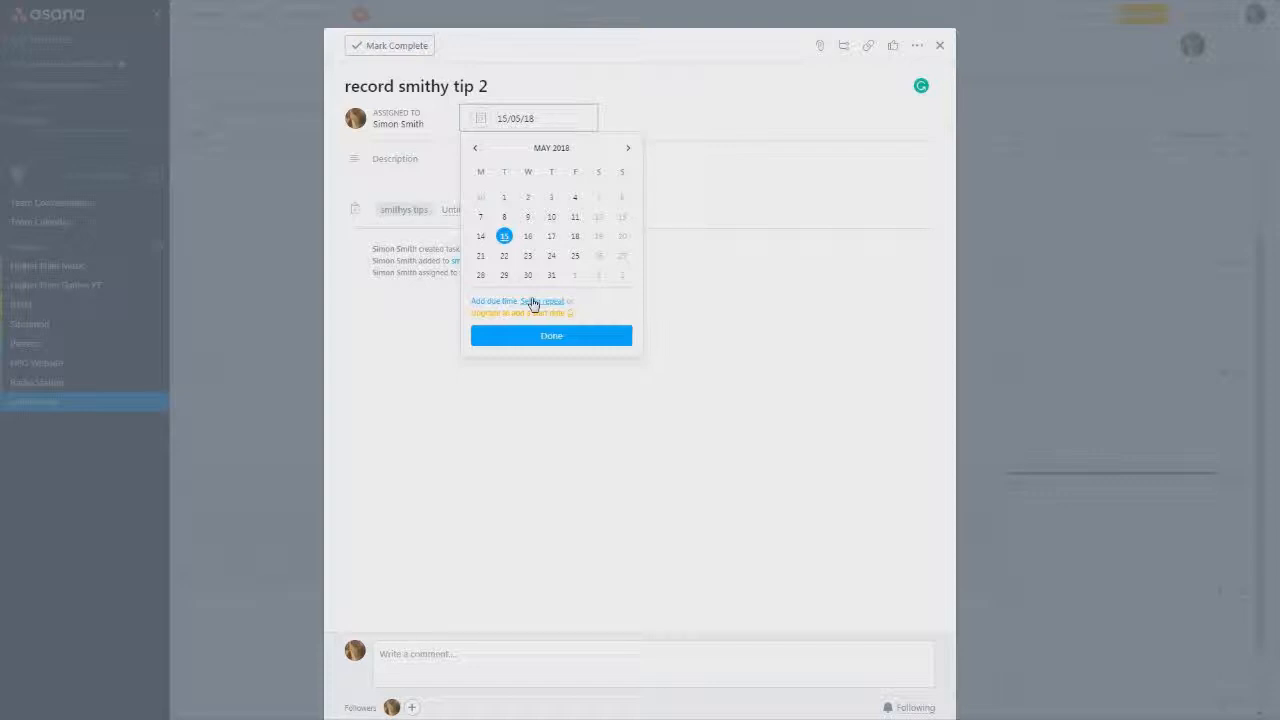
{"action": "left_click", "coordinate": [533, 302]}
{"action": "left_click", "coordinate": [547, 304]}
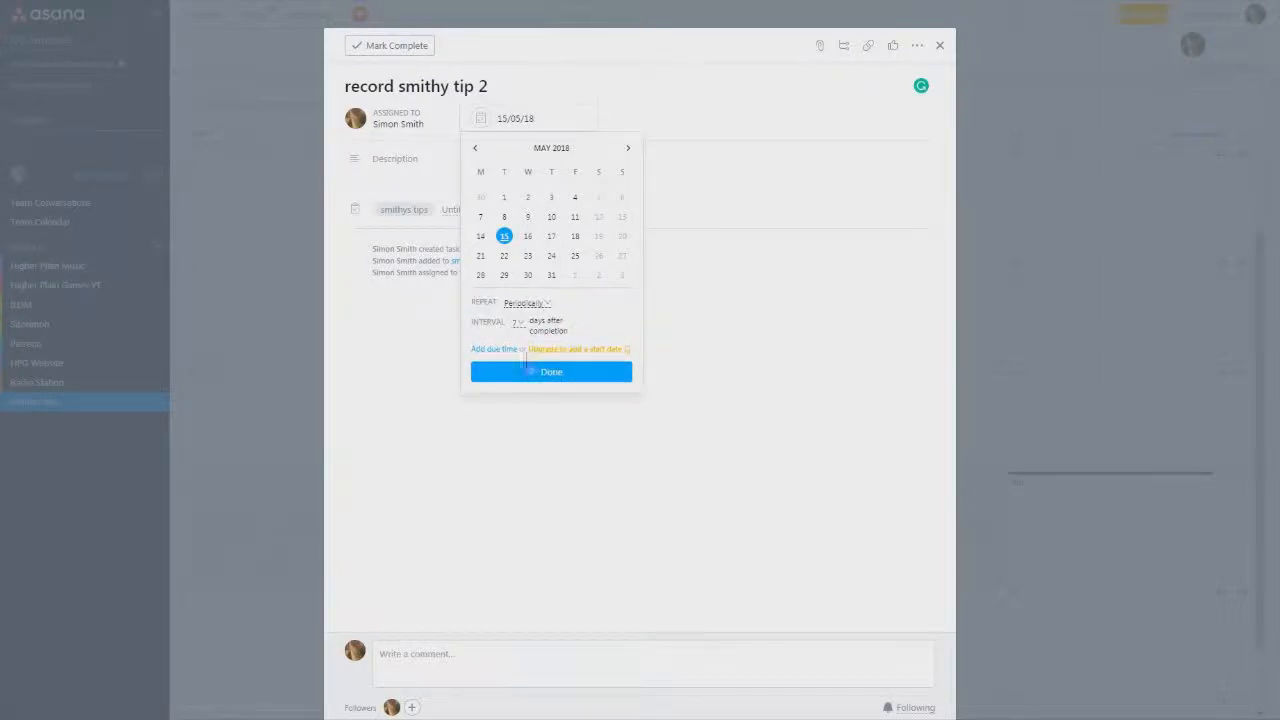
{"action": "left_click", "coordinate": [533, 303]}
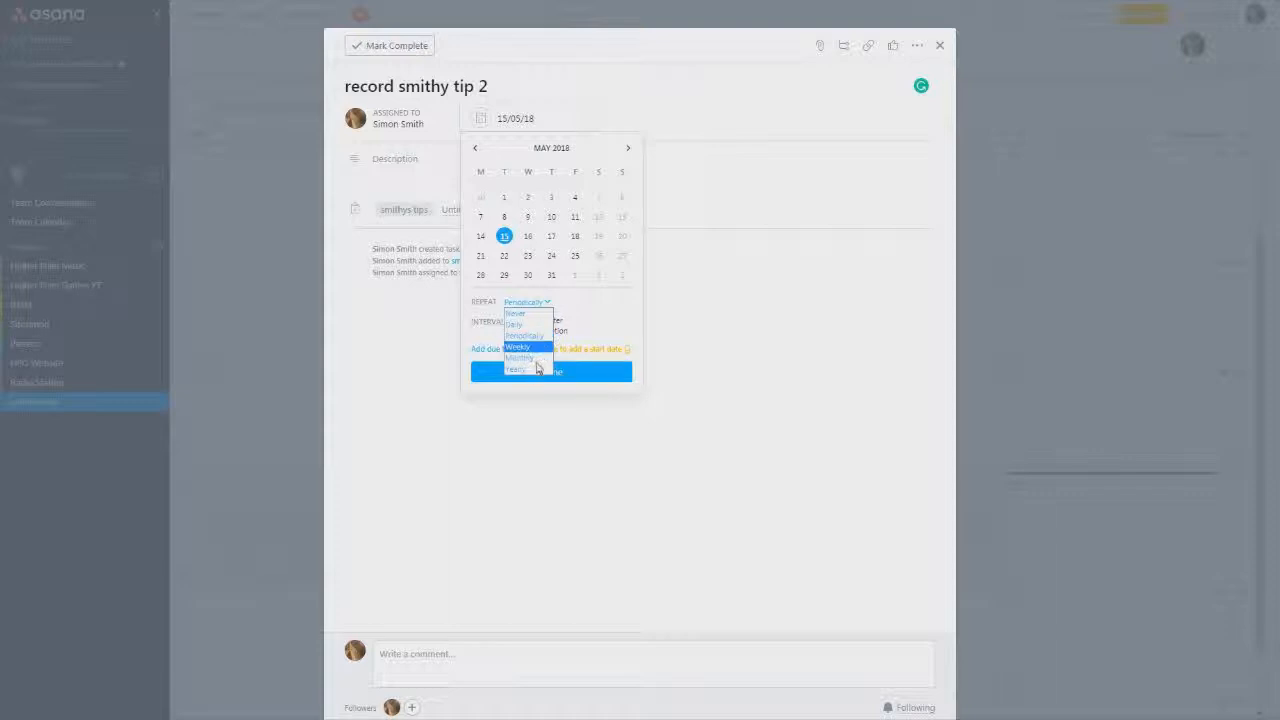
{"action": "left_click", "coordinate": [547, 304]}
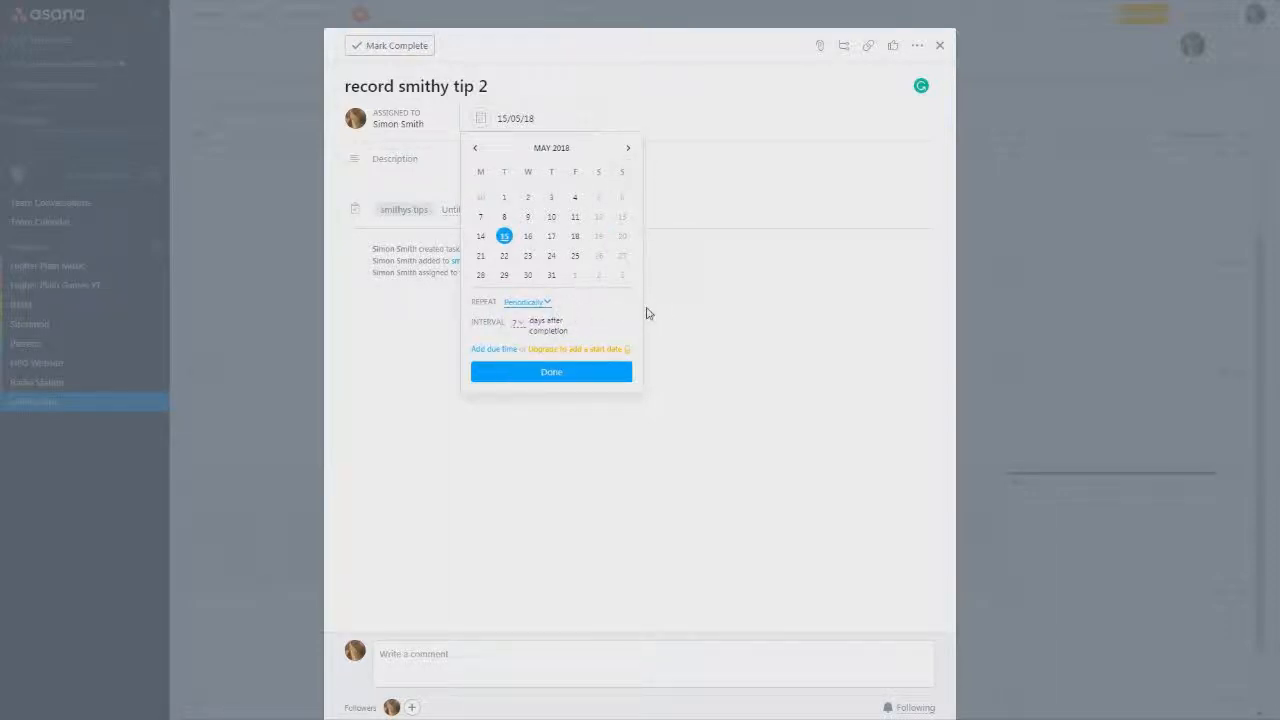
{"action": "left_click", "coordinate": [643, 333]}
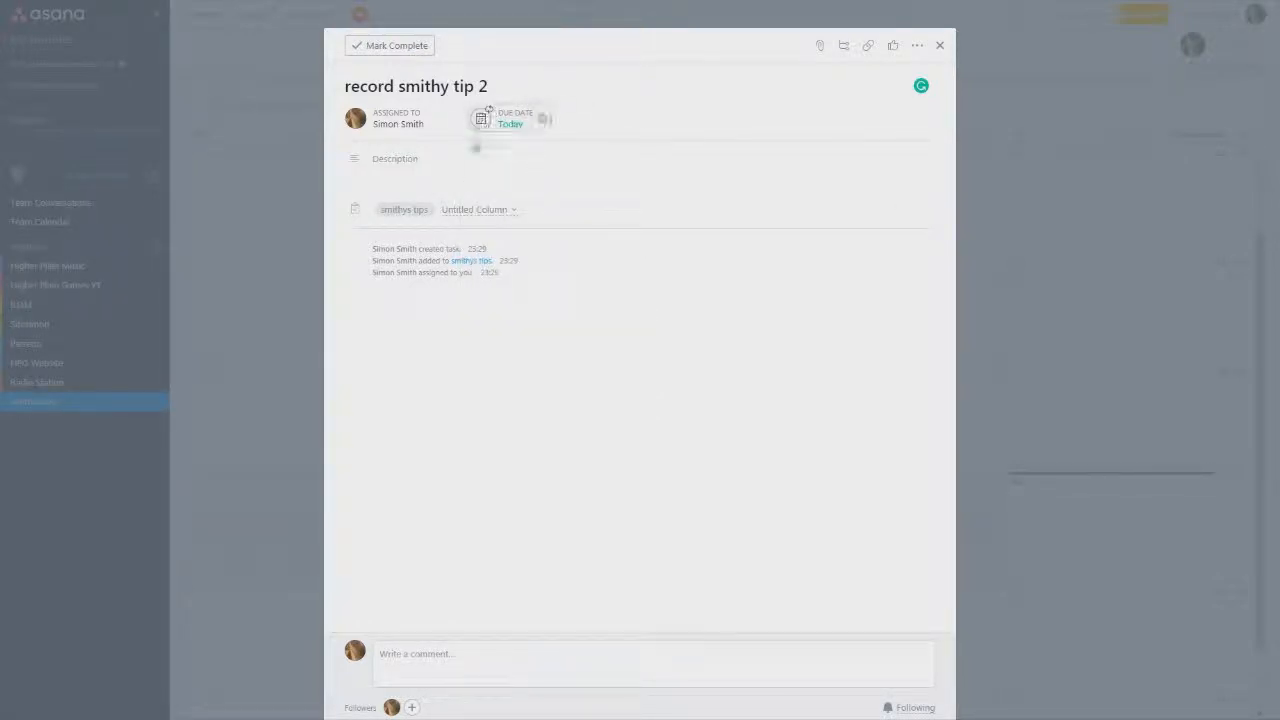
- Describe the task as "yay asana" and post the comment "hey what do you think?" mentioning the team member, closing the task
{"action": "left_click", "coordinate": [401, 155]}
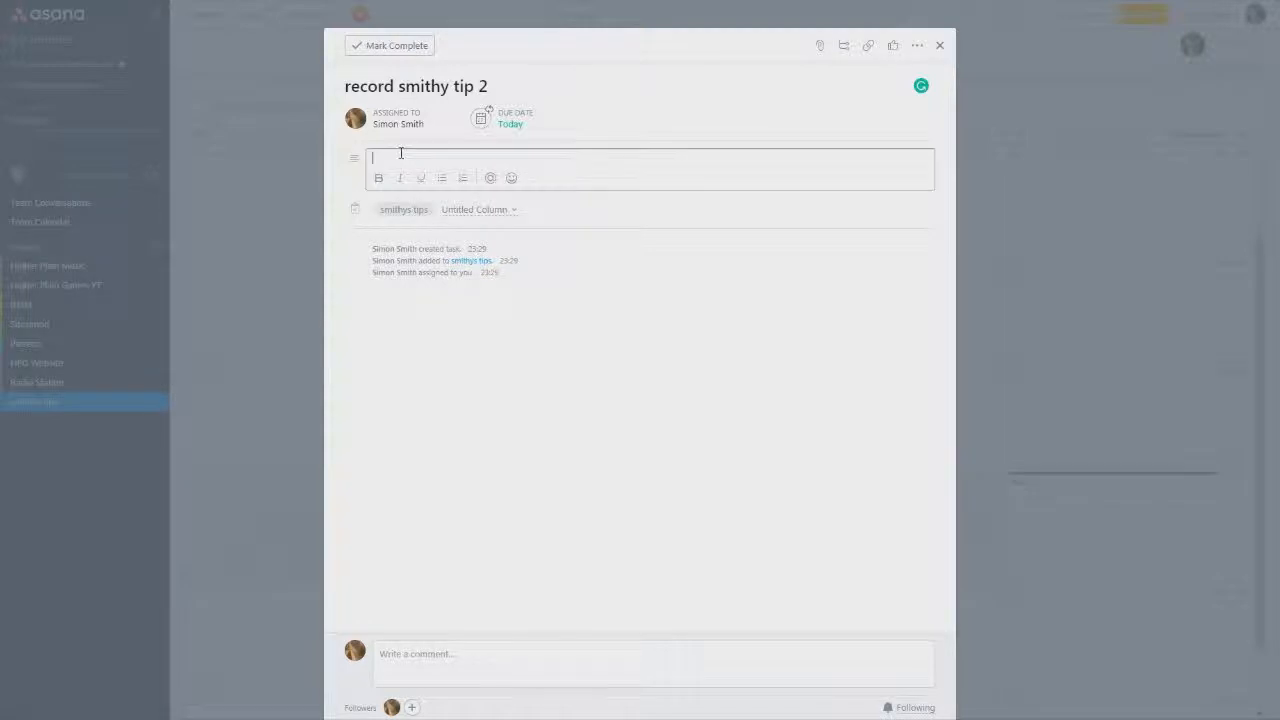
{"action": "type", "text": "yay asana"}
{"action": "left_click", "coordinate": [397, 653]}
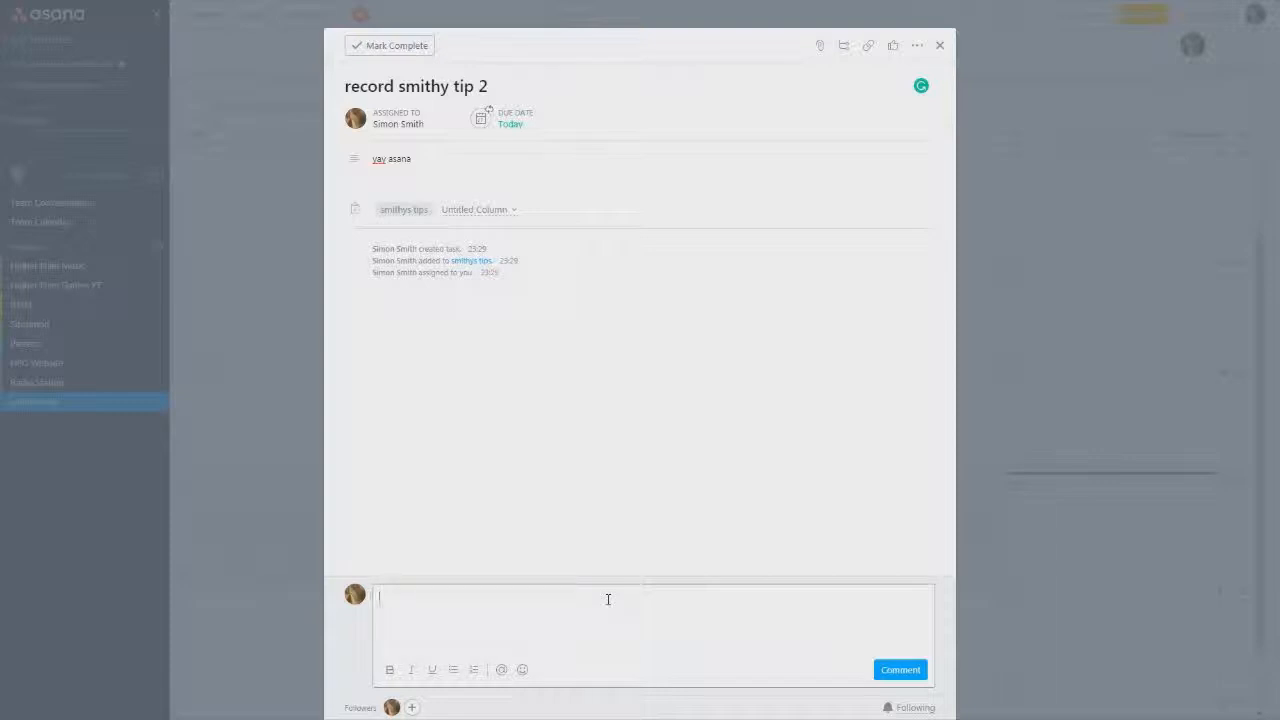
{"action": "type", "text": "hey what do you think? @"}
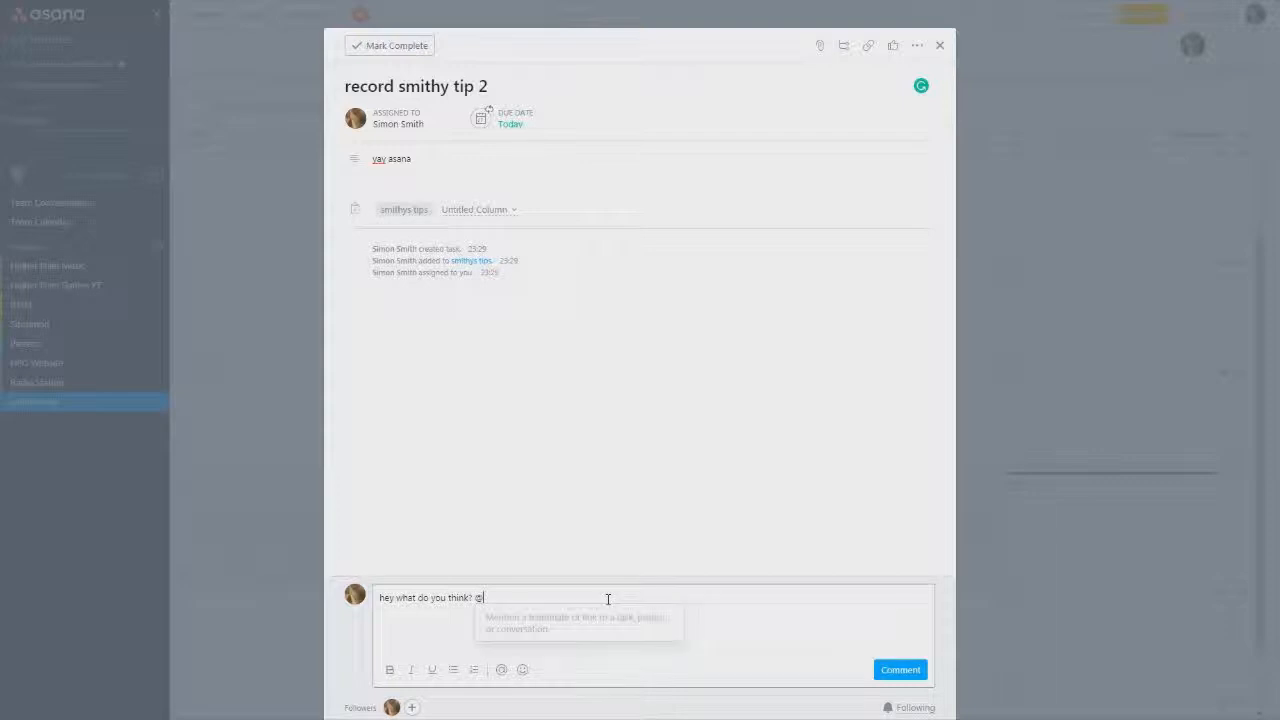
{"action": "type", "text": "simon"}
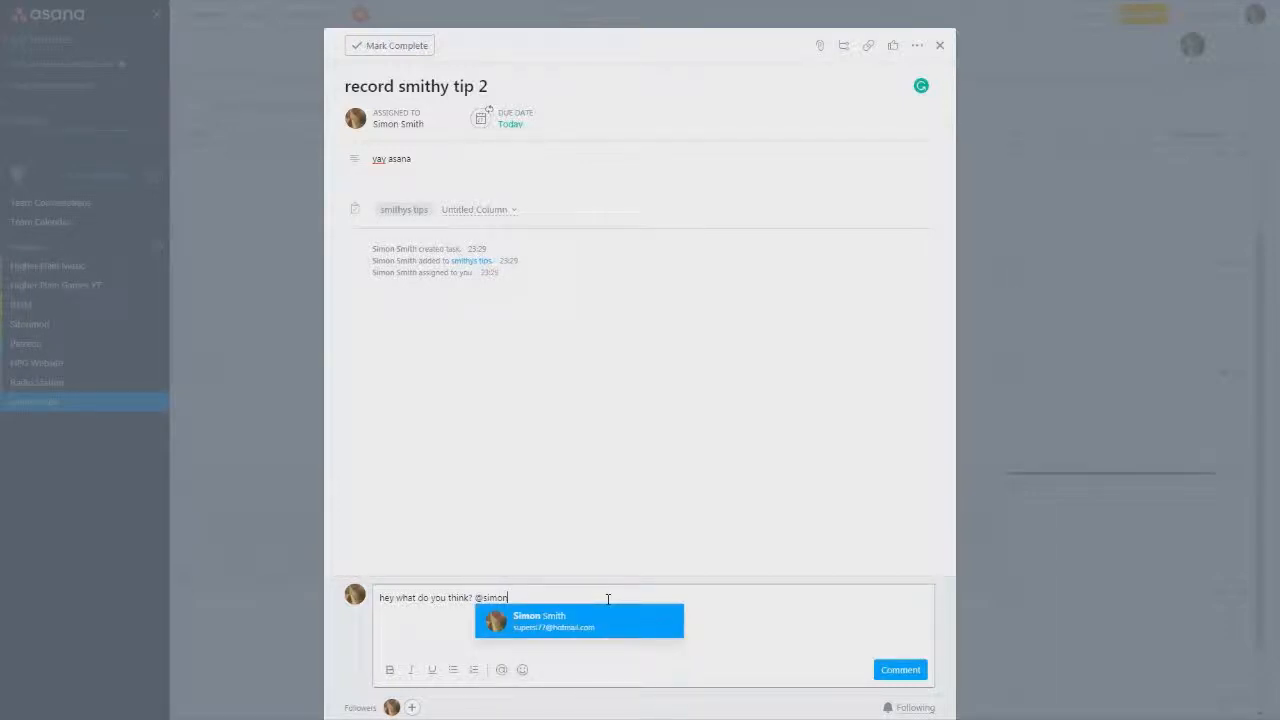
{"action": "key", "text": "Return"}
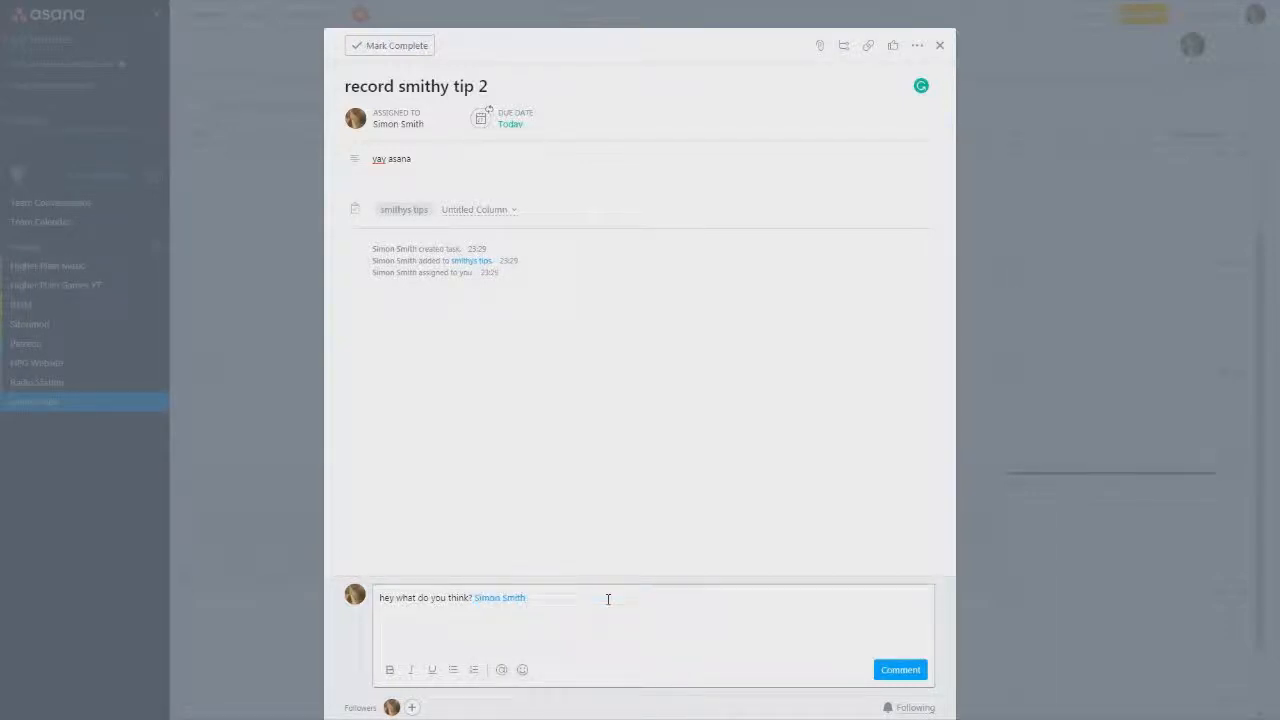
{"action": "left_click", "coordinate": [900, 670]}
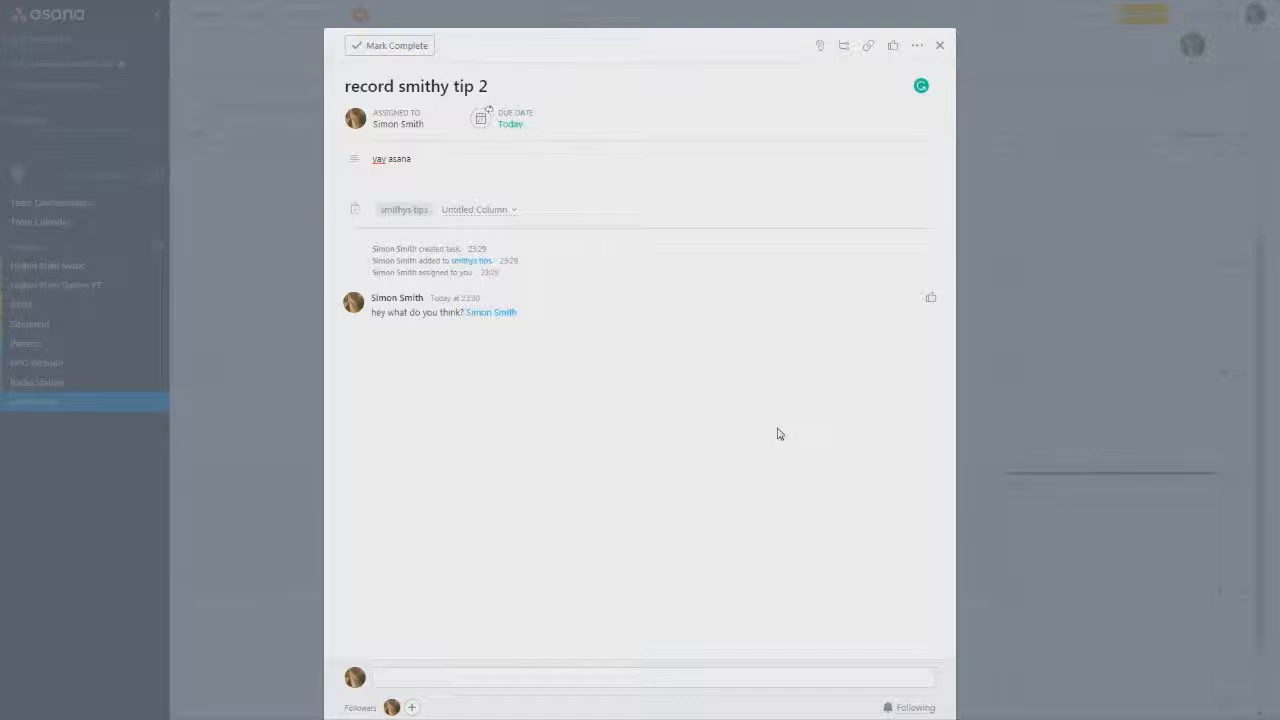
{"action": "left_click", "coordinate": [178, 450]}
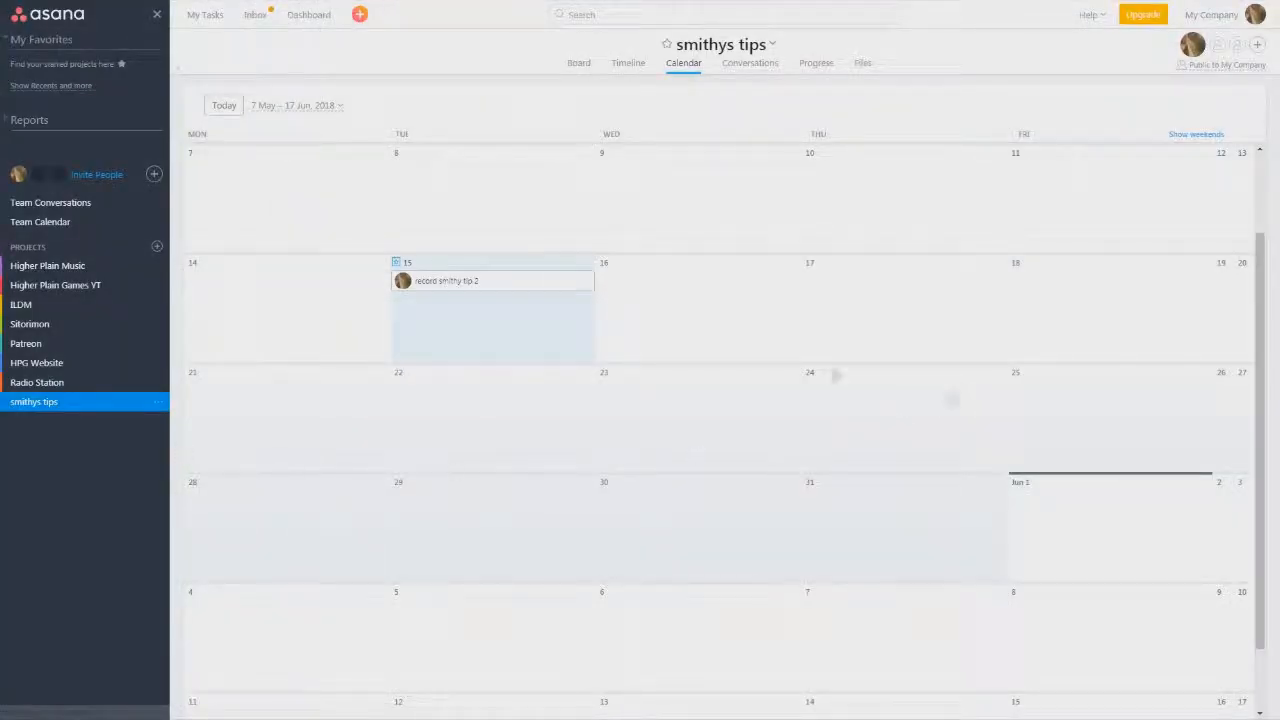
- Look at the highlight color choices and other options available for the smithys tips project
{"action": "mouse_move", "coordinate": [404, 286]}
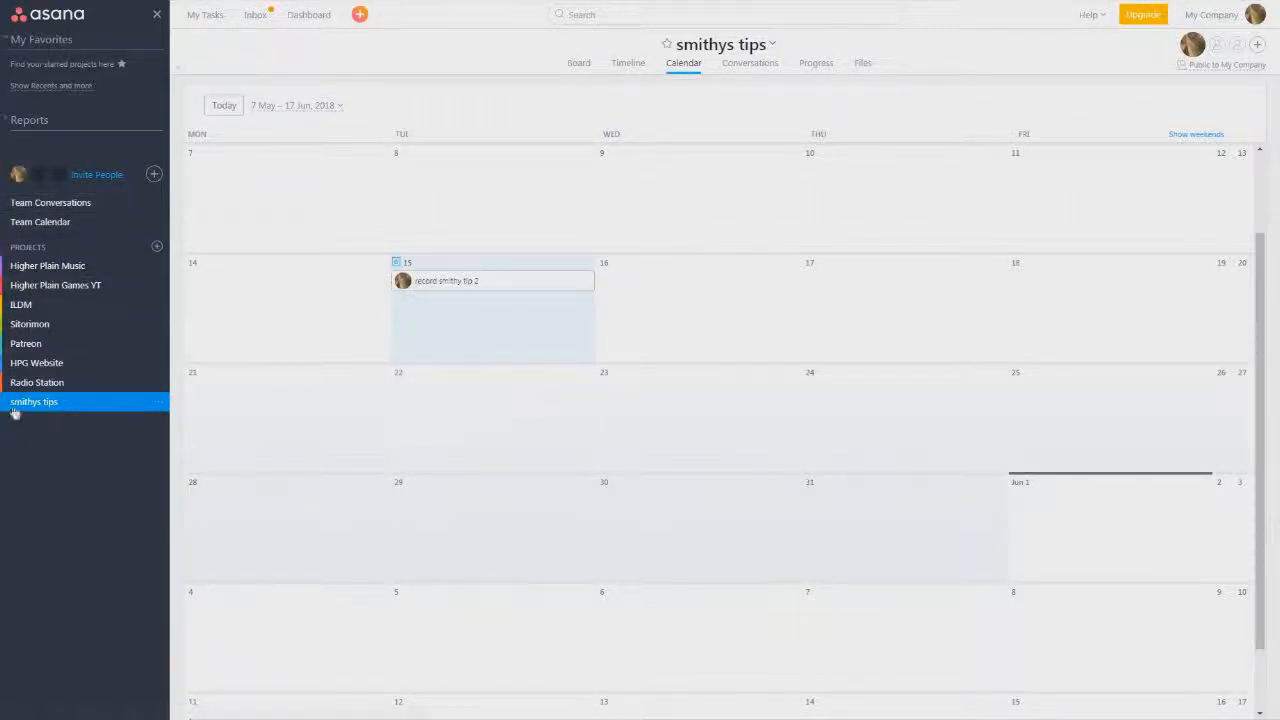
{"action": "left_click", "coordinate": [160, 404]}
{"action": "mouse_move", "coordinate": [215, 426]}
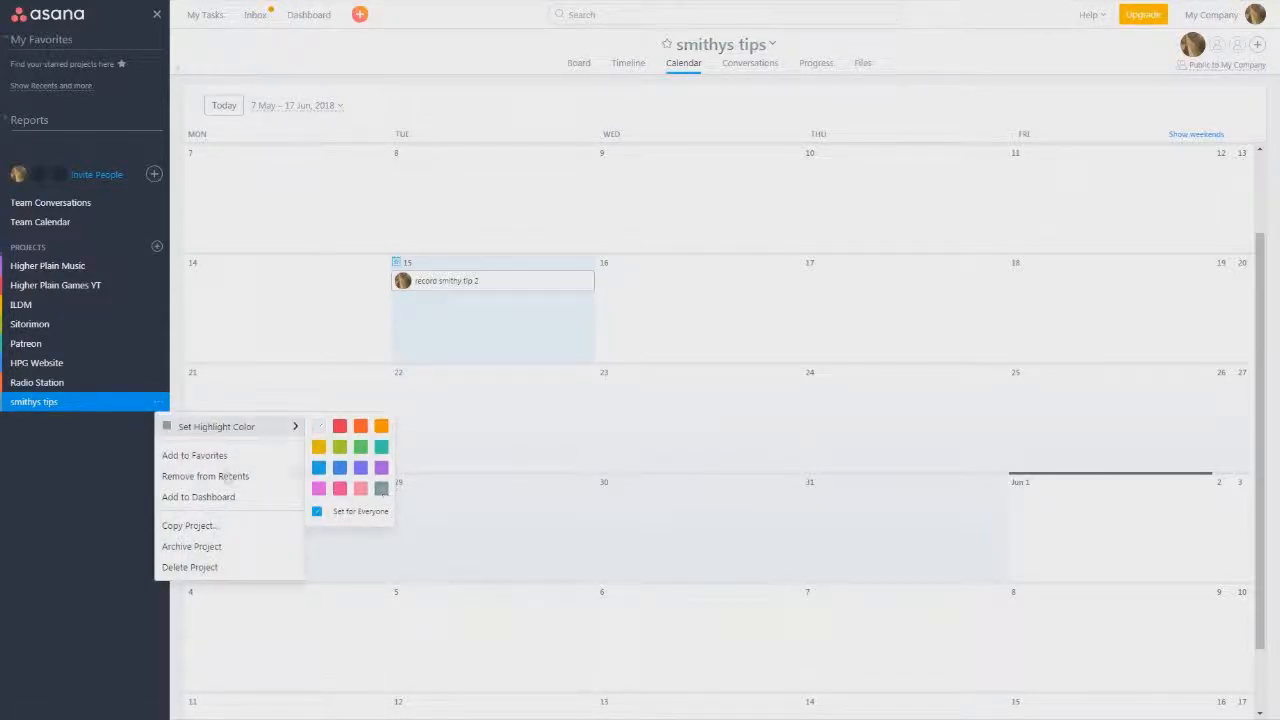
{"action": "left_click", "coordinate": [100, 472]}
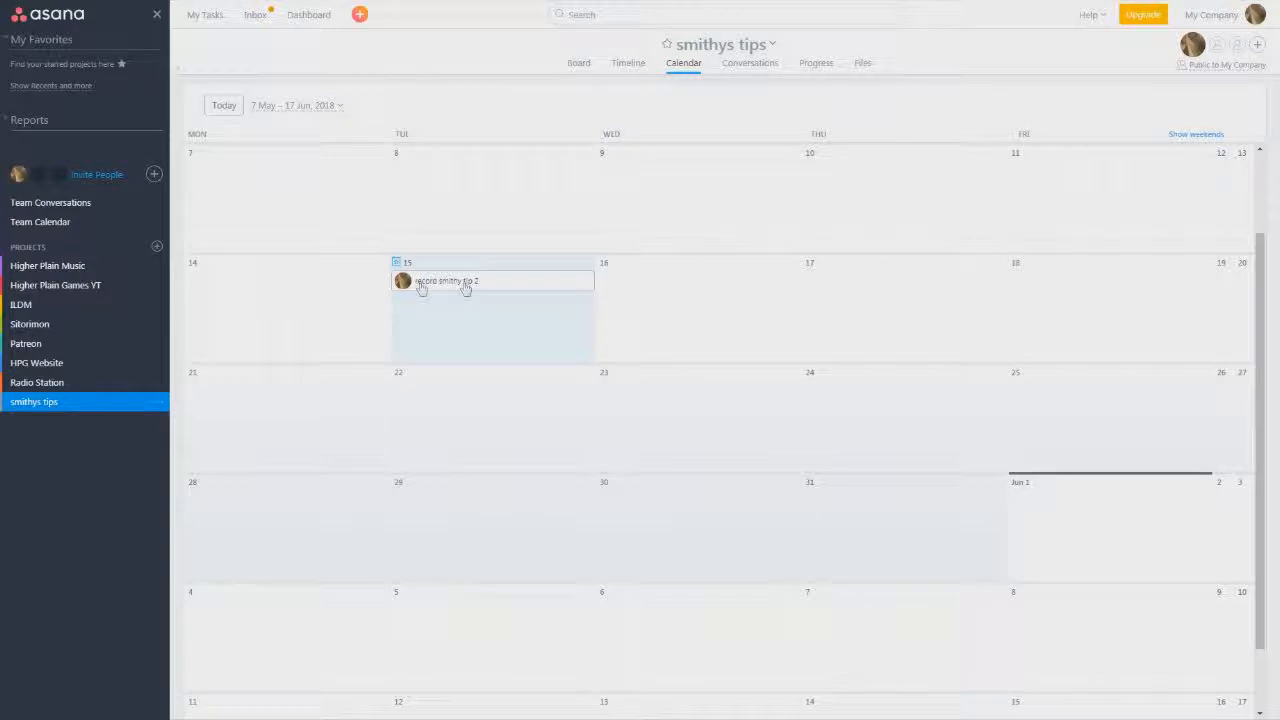
- Create the task "publish smithy tip 2" on Sunday 20 May in the project calendar and assign it to the suggested team member
{"action": "left_click", "coordinate": [1245, 323]}
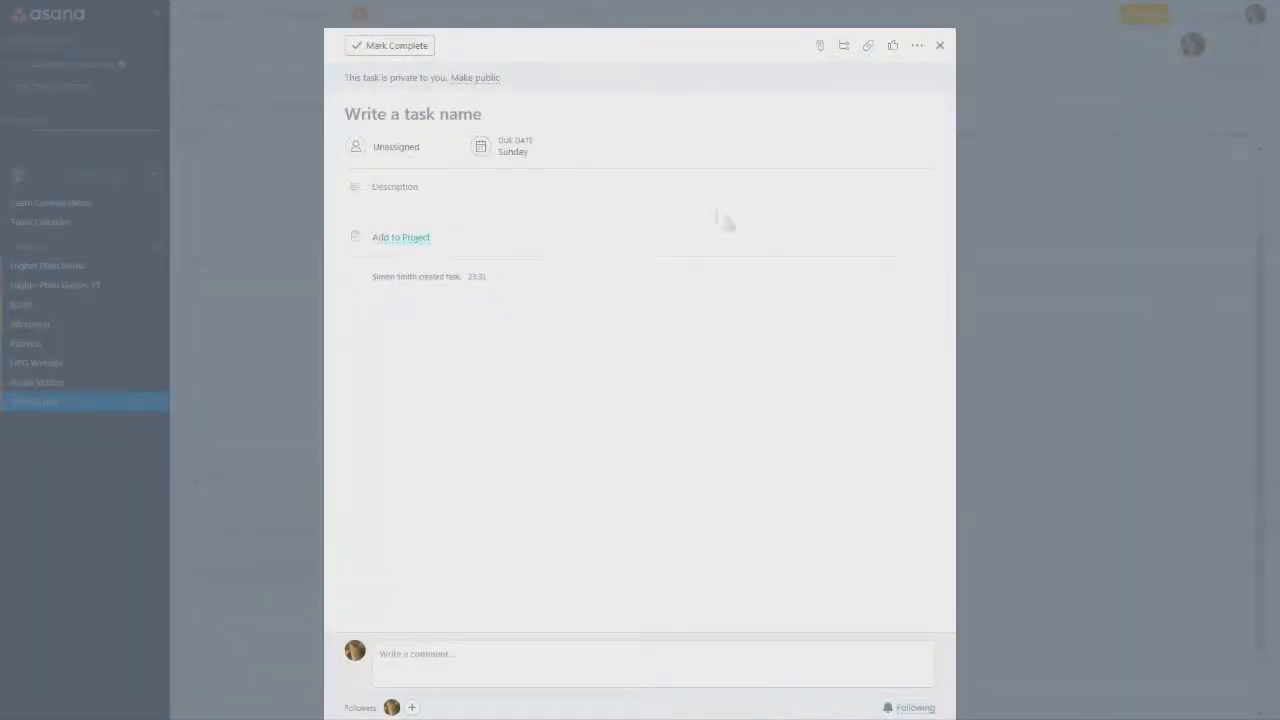
{"action": "left_click", "coordinate": [408, 88]}
{"action": "type", "text": "publish smithy tip 2"}
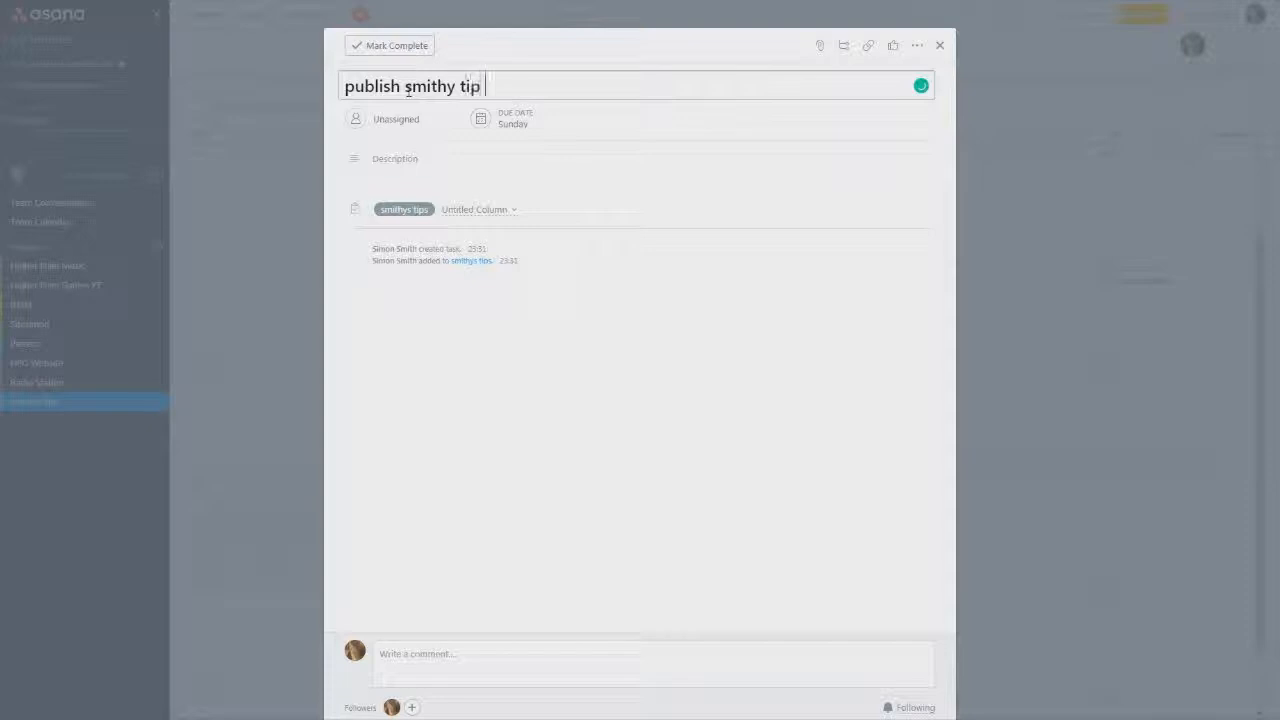
{"action": "left_click", "coordinate": [410, 119]}
{"action": "left_click", "coordinate": [407, 146]}
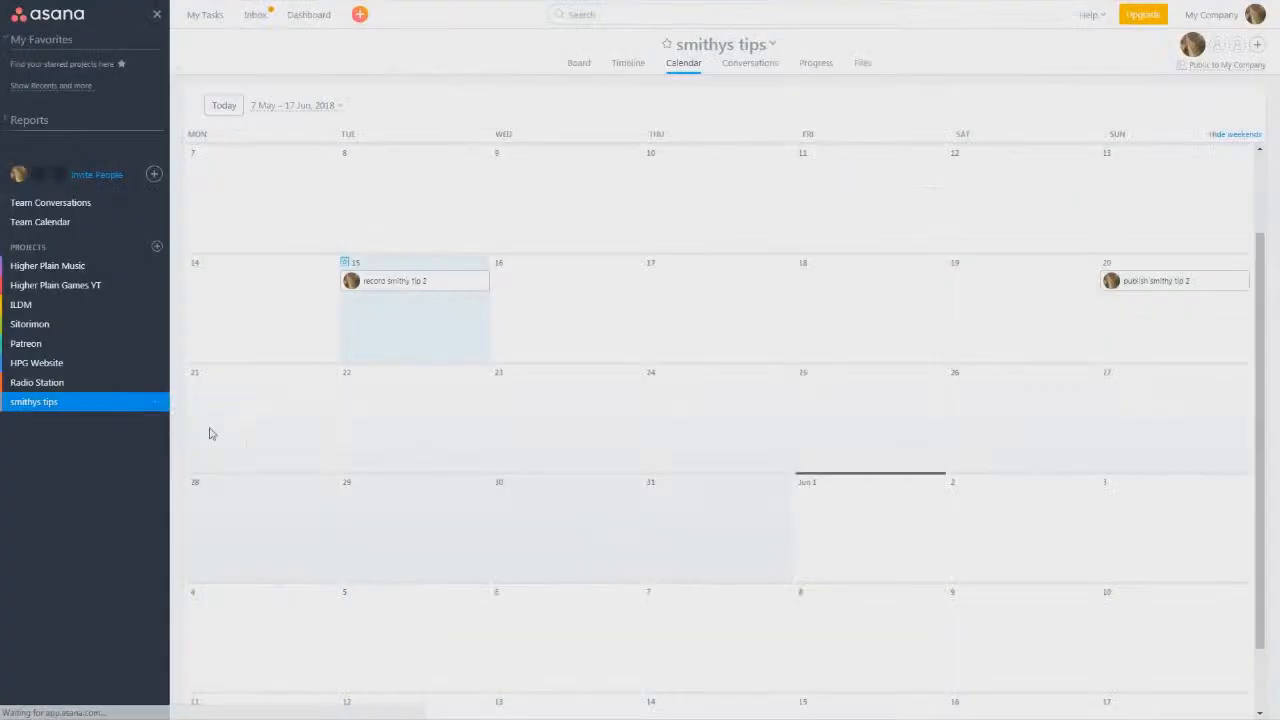
{"action": "left_click", "coordinate": [170, 403]}
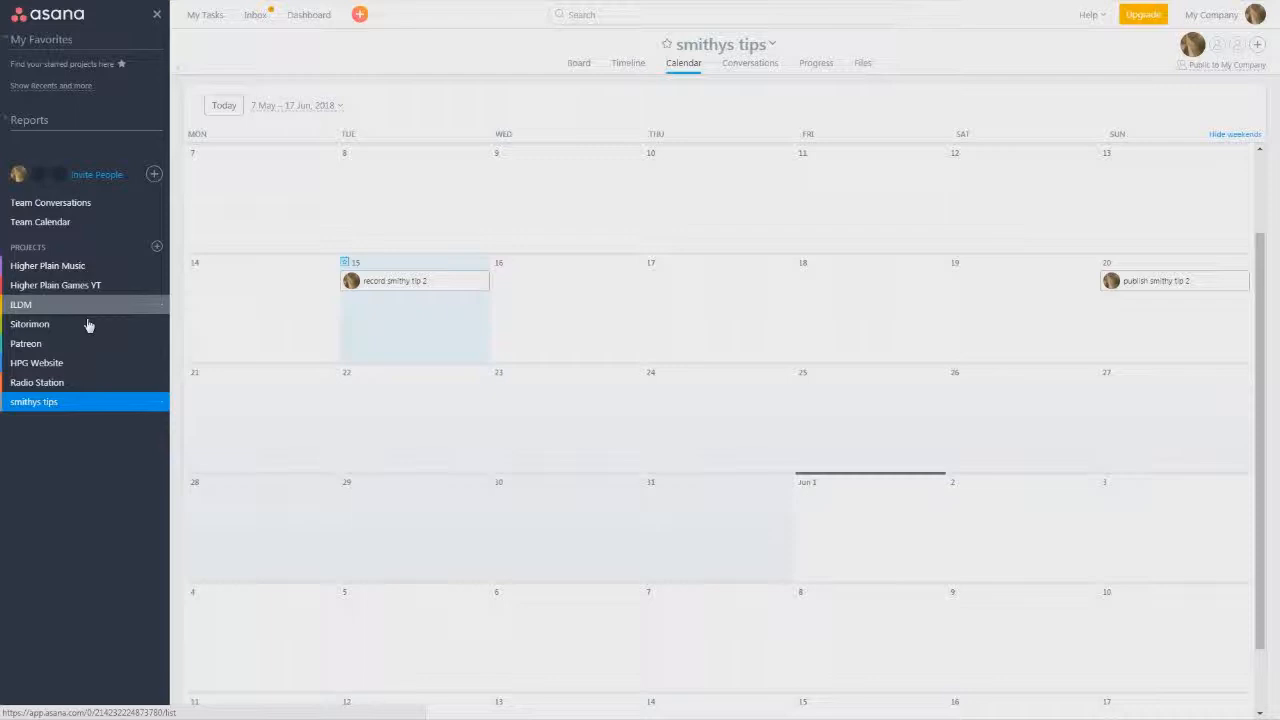
- Mark the 15 May "record smithy tip 2" task complete in the team calendar
{"action": "left_click", "coordinate": [71, 222]}
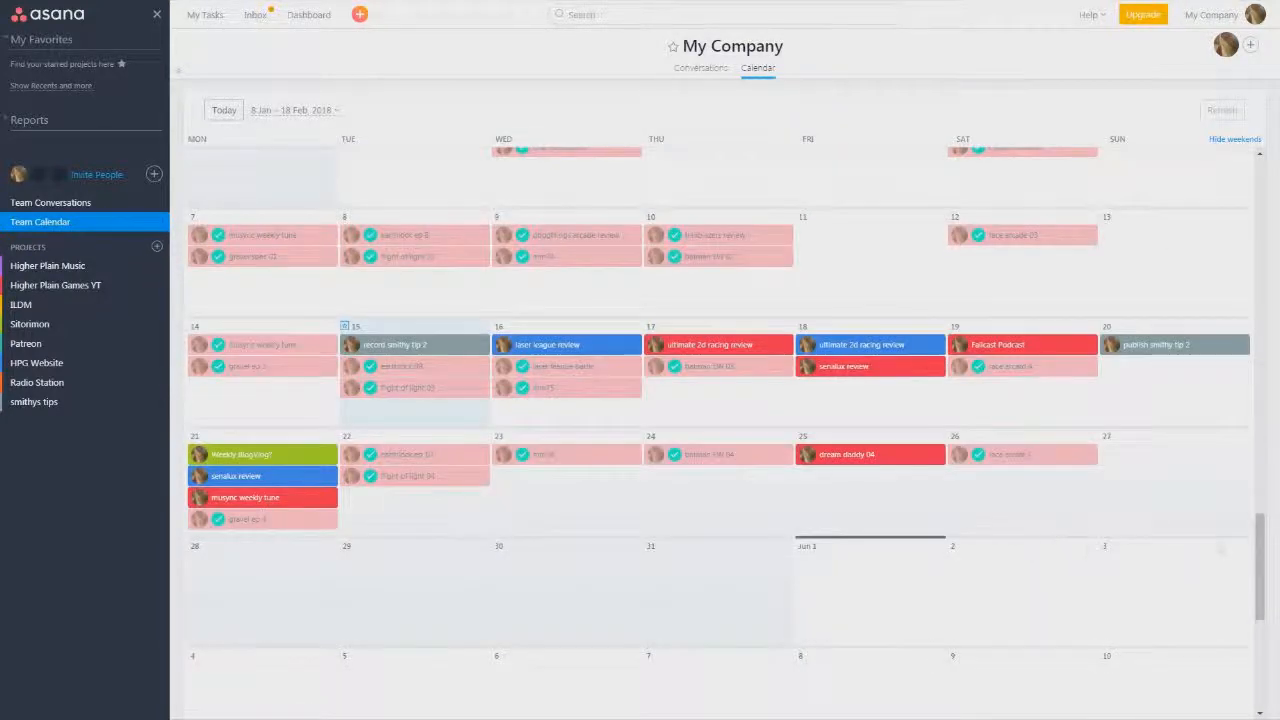
{"action": "scroll", "coordinate": [1121, 512], "scroll_direction": "down", "scroll_amount": 3}
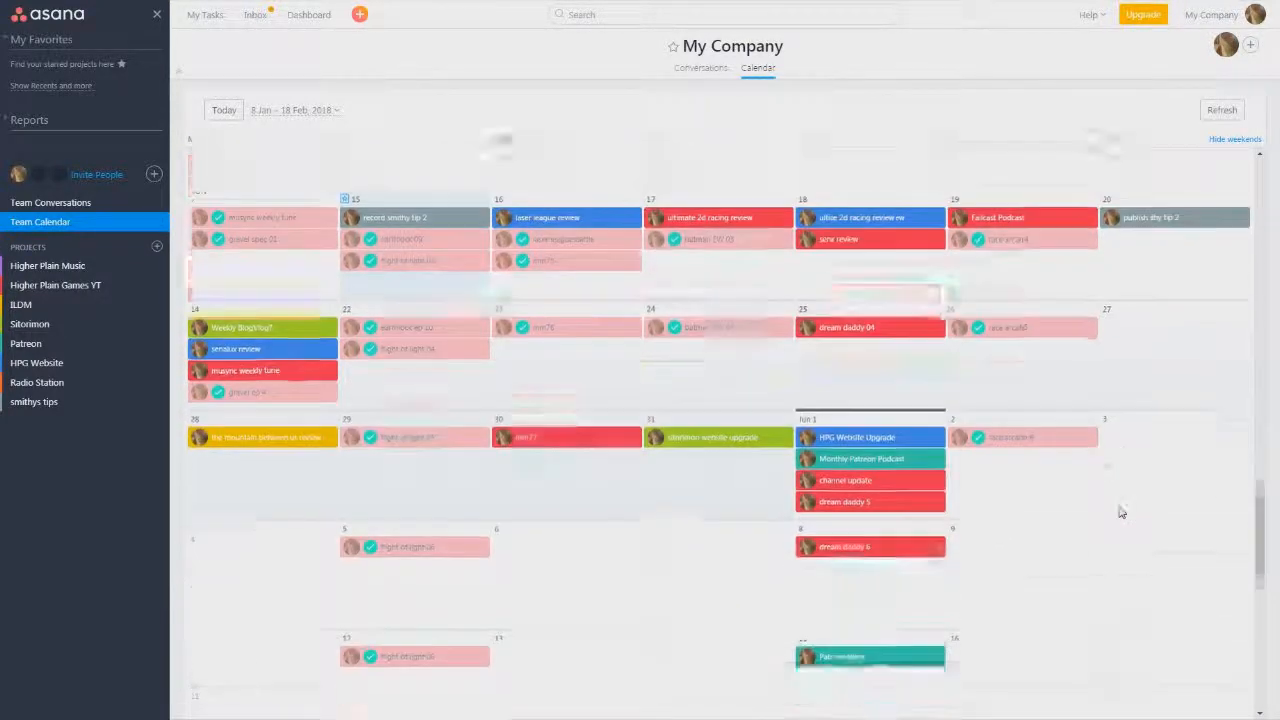
{"action": "scroll", "coordinate": [1121, 512], "scroll_direction": "up", "scroll_amount": 3}
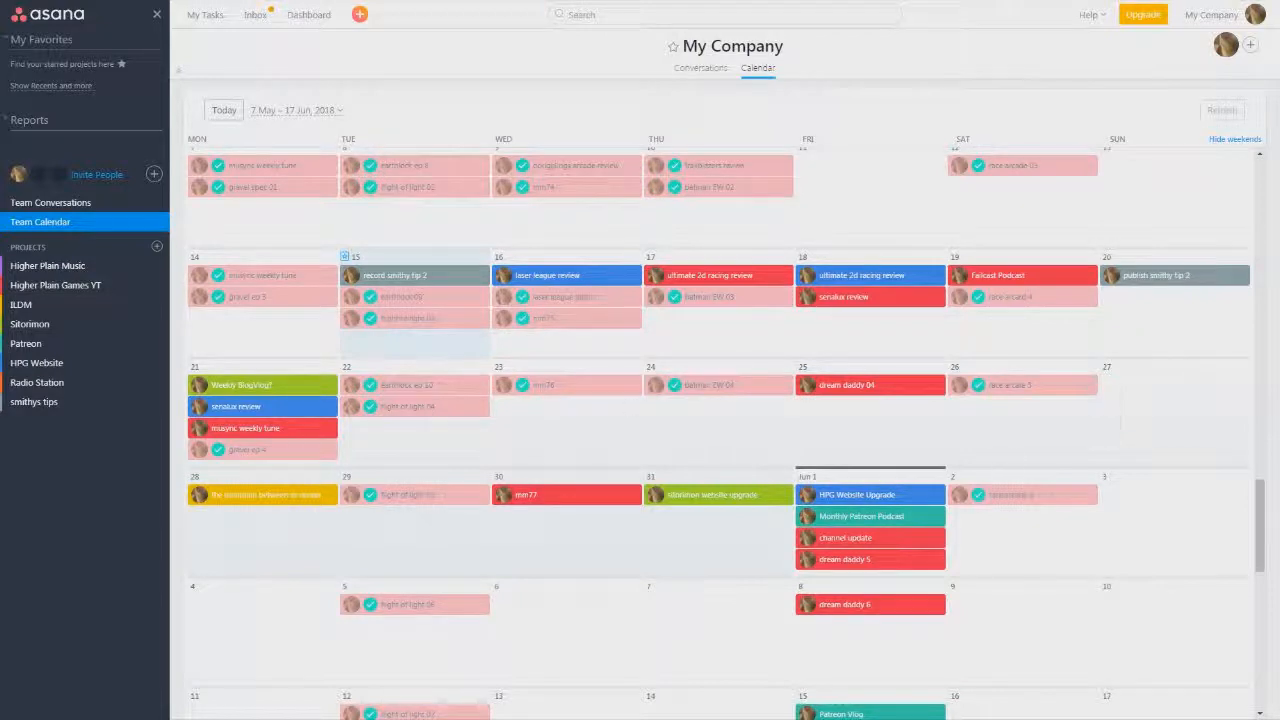
{"action": "left_click_drag", "start_coordinate": [378, 265], "coordinate": [383, 278]}
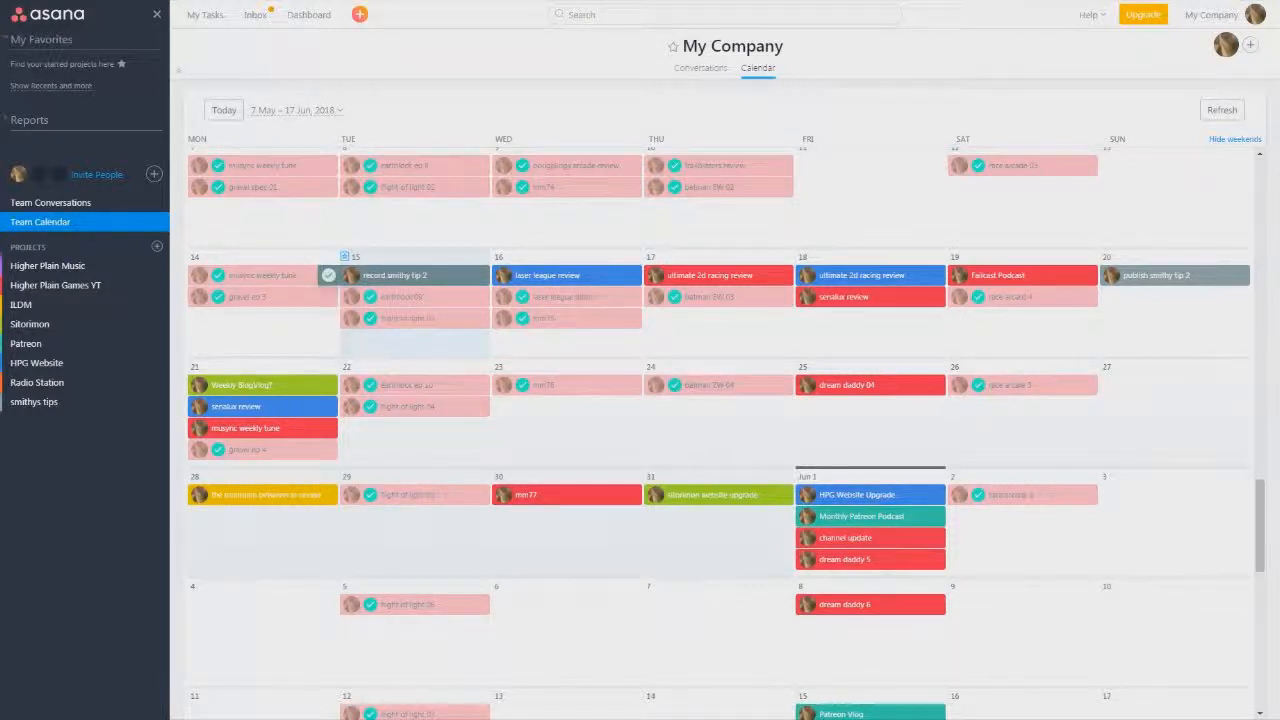
{"action": "left_click", "coordinate": [329, 277]}
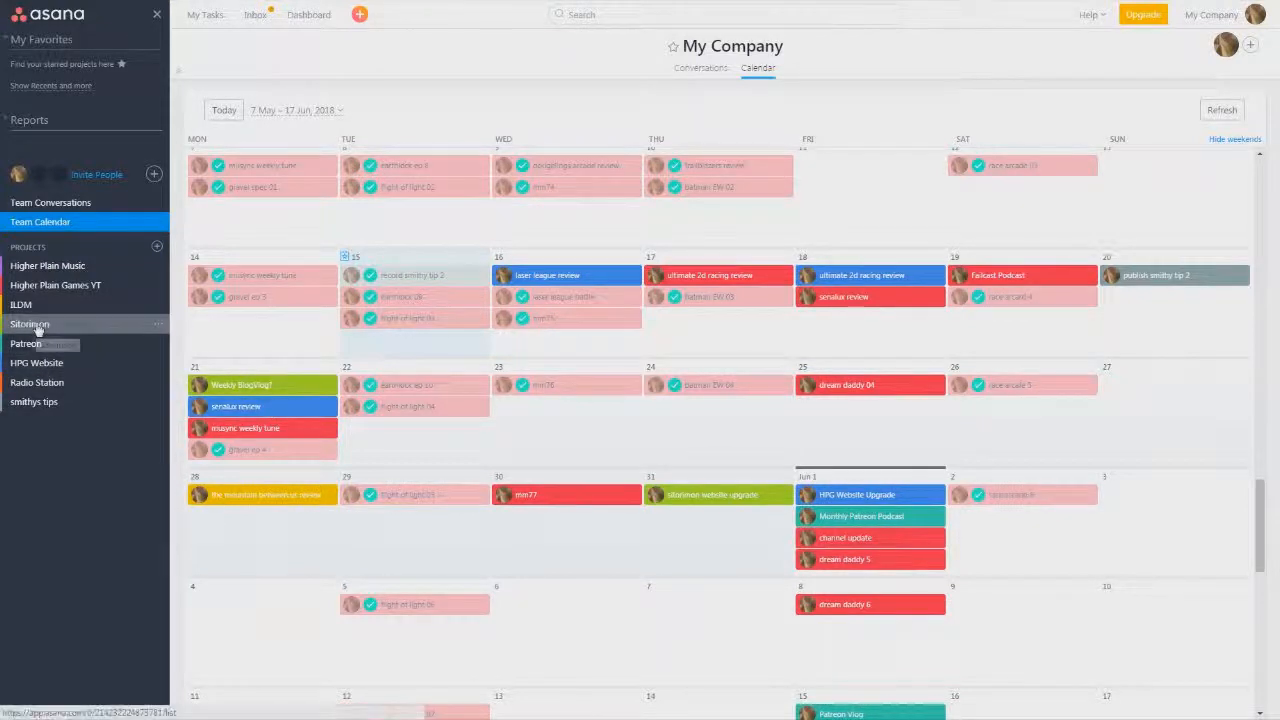
- Rename the untitled column on the smithys tips board to "Scheduled"
{"action": "left_click", "coordinate": [44, 405]}
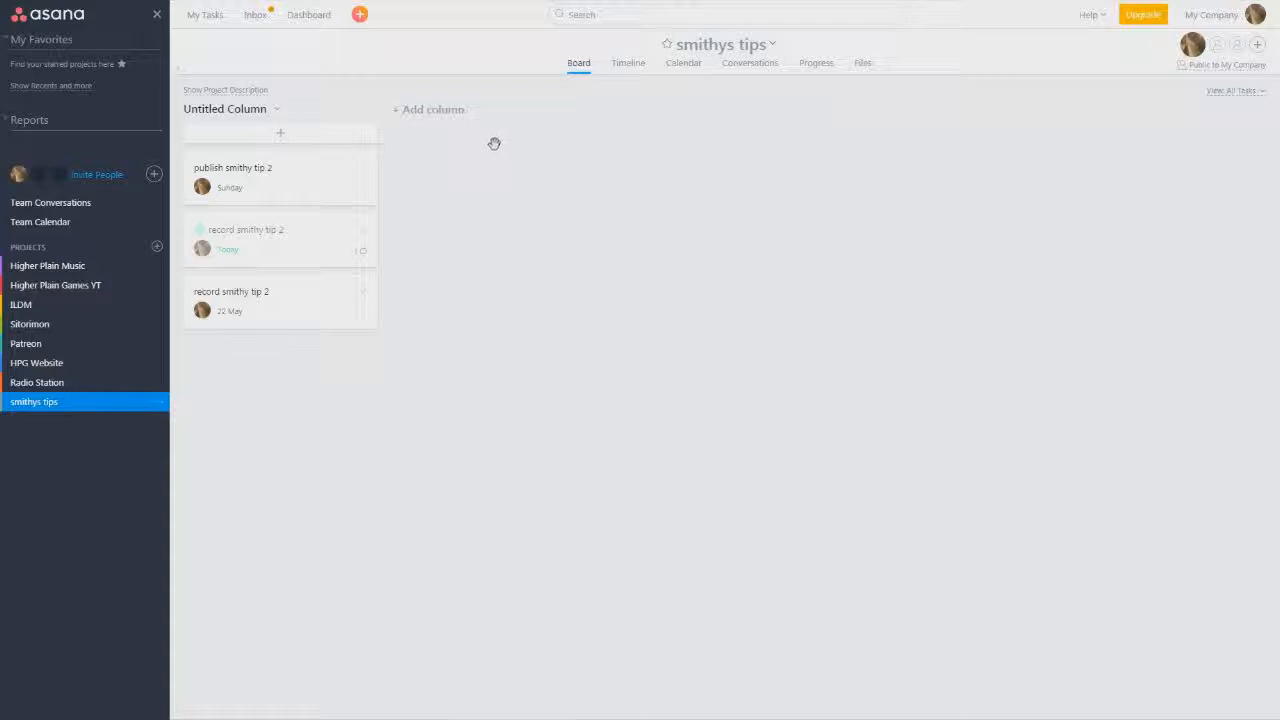
{"action": "left_click", "coordinate": [268, 132]}
{"action": "left_click", "coordinate": [281, 112]}
{"action": "left_click", "coordinate": [295, 127]}
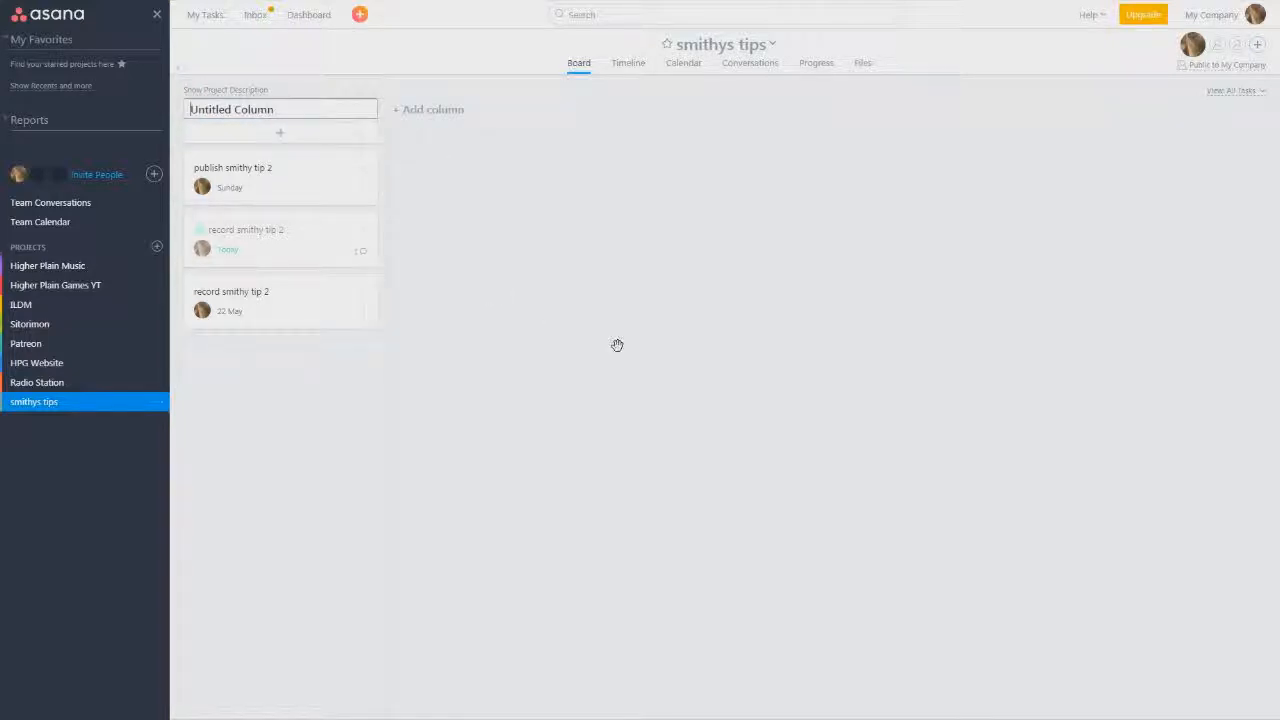
{"action": "key", "text": "Delete"}
{"action": "key", "text": "Delete"}
{"action": "key", "text": "Delete"}
{"action": "key", "text": "Delete"}
{"action": "key", "text": "Delete"}
{"action": "key", "text": "Delete"}
{"action": "key", "text": "Delete"}
{"action": "key", "text": "Delete"}
{"action": "key", "text": "Delete"}
{"action": "key", "text": "Delete"}
{"action": "key", "text": "Delete"}
{"action": "key", "text": "Delete"}
{"action": "key", "text": "Delete"}
{"action": "key", "text": "Delete"}
{"action": "type", "text": "Sched"}
{"action": "type", "text": "eduled"}
{"action": "key", "text": "Return"}
- Add three more columns to the board named "Recorded", "Post Production" and "Uploaded"
{"action": "left_click", "coordinate": [442, 110]}
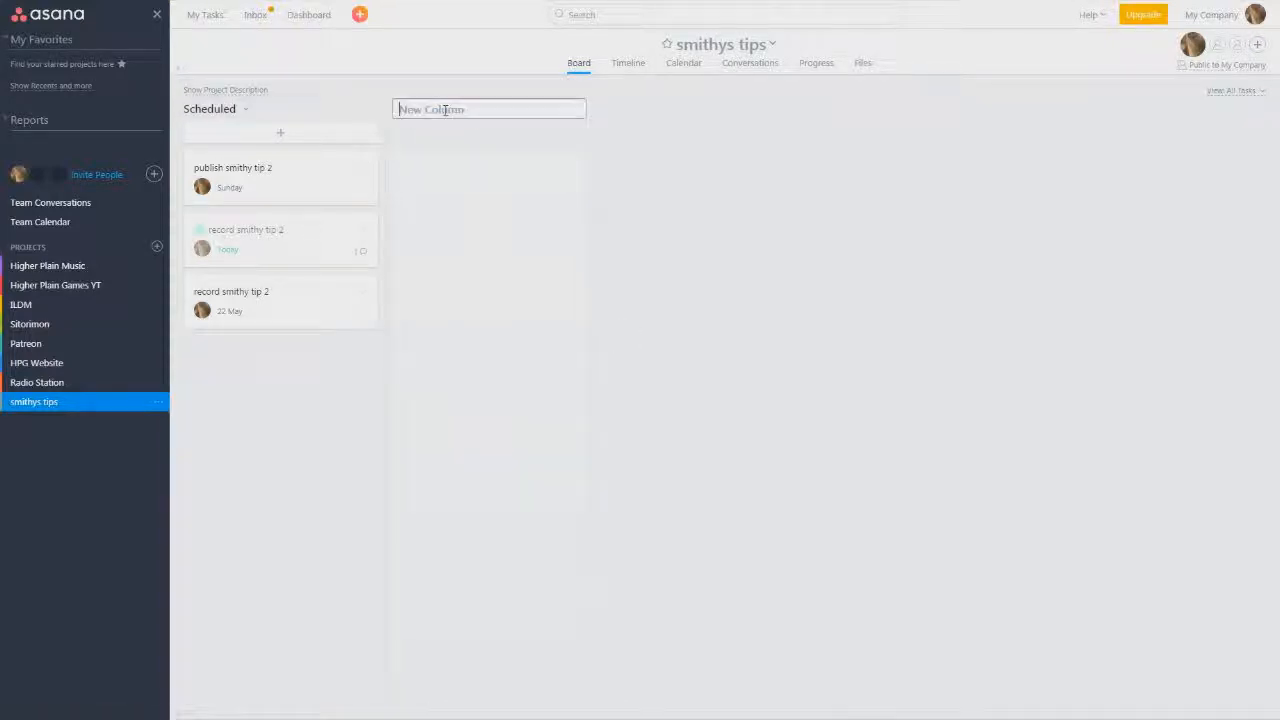
{"action": "type", "text": "Recorded"}
{"action": "key", "text": "Return"}
{"action": "left_click", "coordinate": [659, 112]}
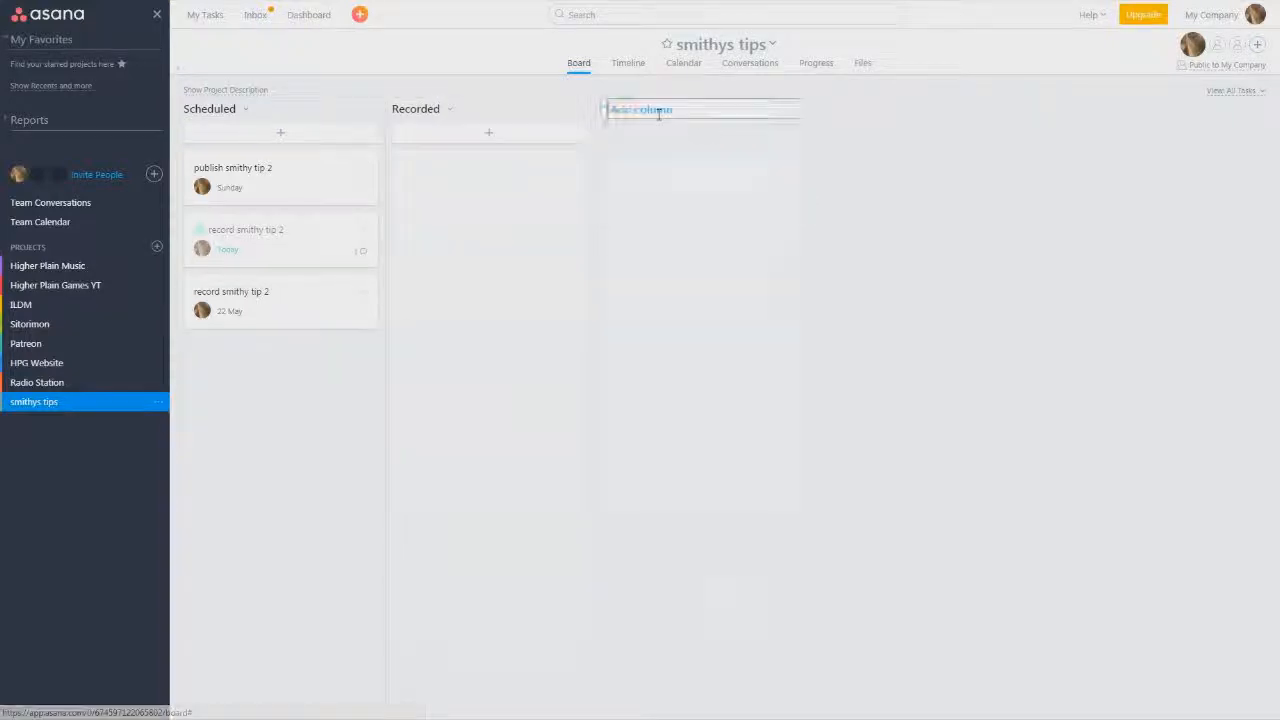
{"action": "type", "text": "Post Production"}
{"action": "key", "text": "Return"}
{"action": "type", "text": "Uploaded"}
{"action": "left_click", "coordinate": [1116, 181]}
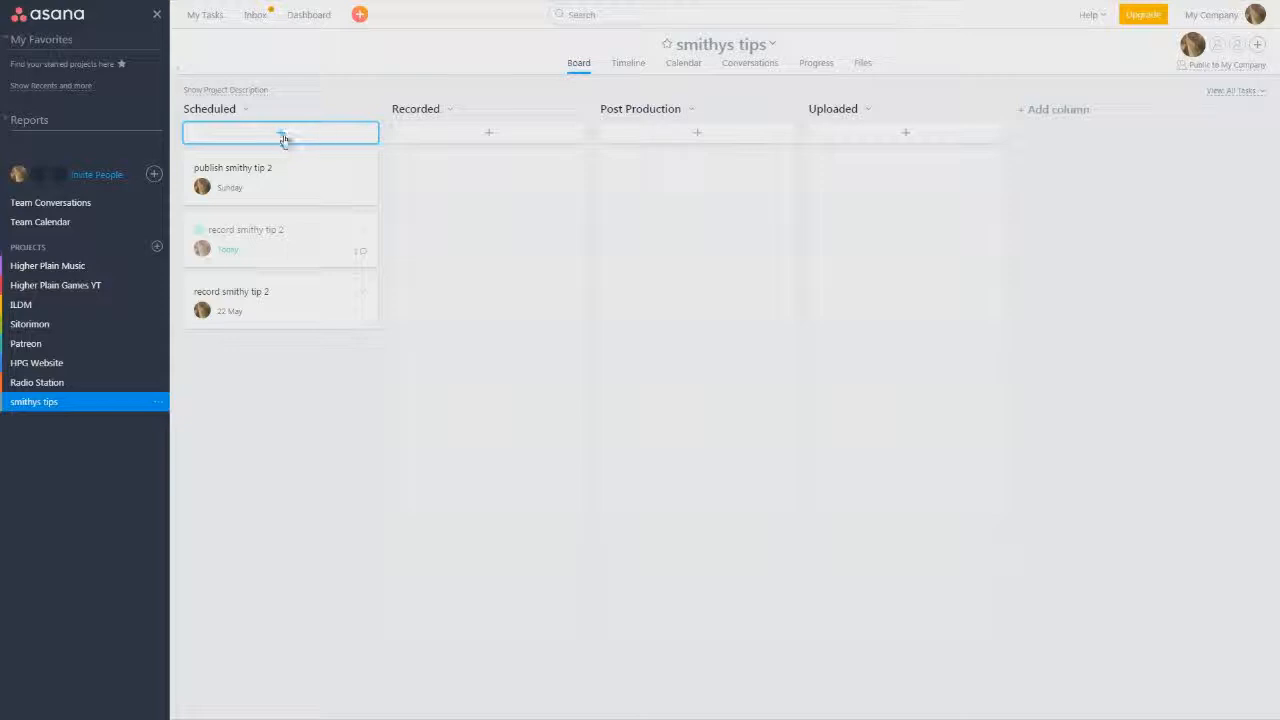
- View the details of the completed "record smithy tip 2" card in the Scheduled column and close them
{"action": "left_click", "coordinate": [283, 139]}
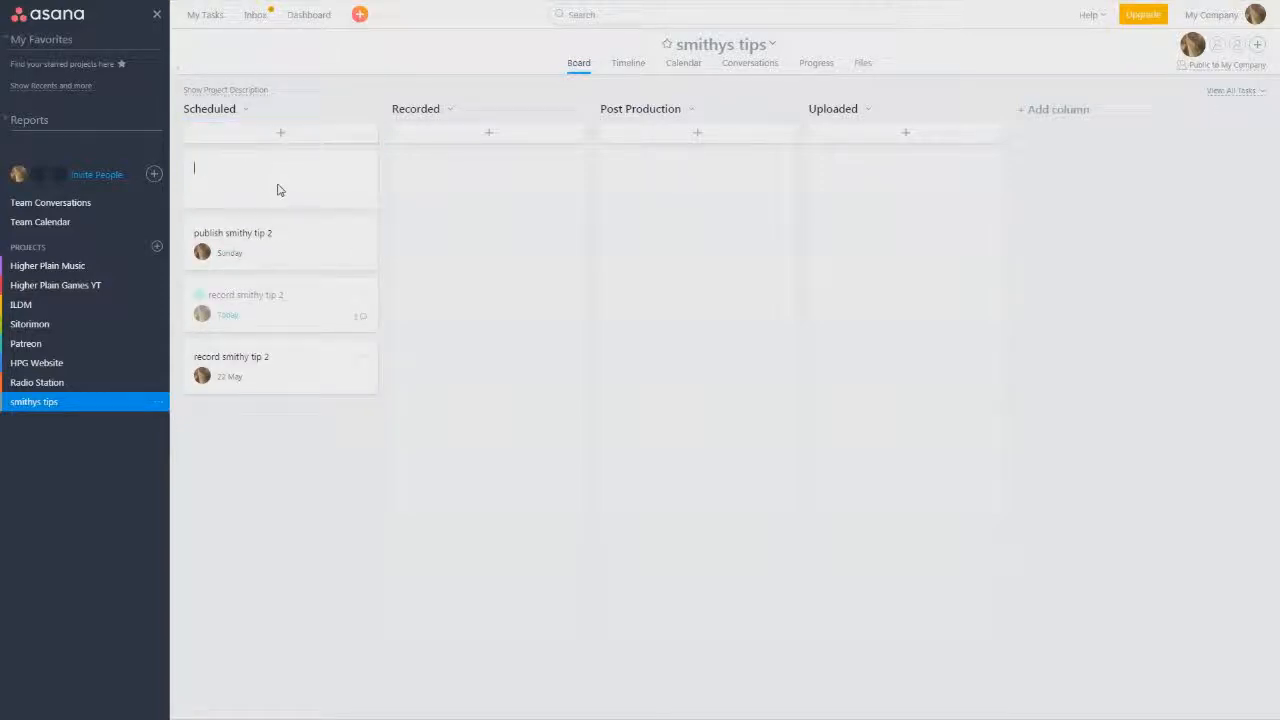
{"action": "left_click", "coordinate": [287, 100]}
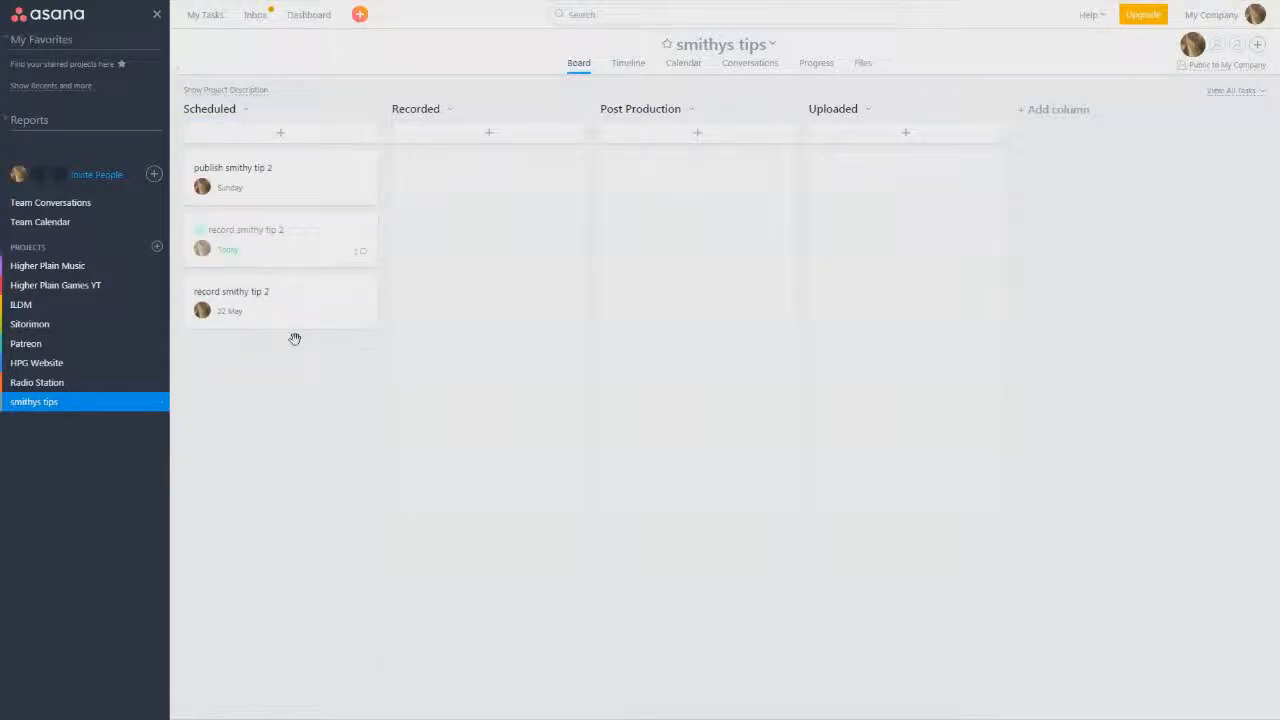
{"action": "left_click", "coordinate": [363, 231]}
{"action": "left_click", "coordinate": [285, 233]}
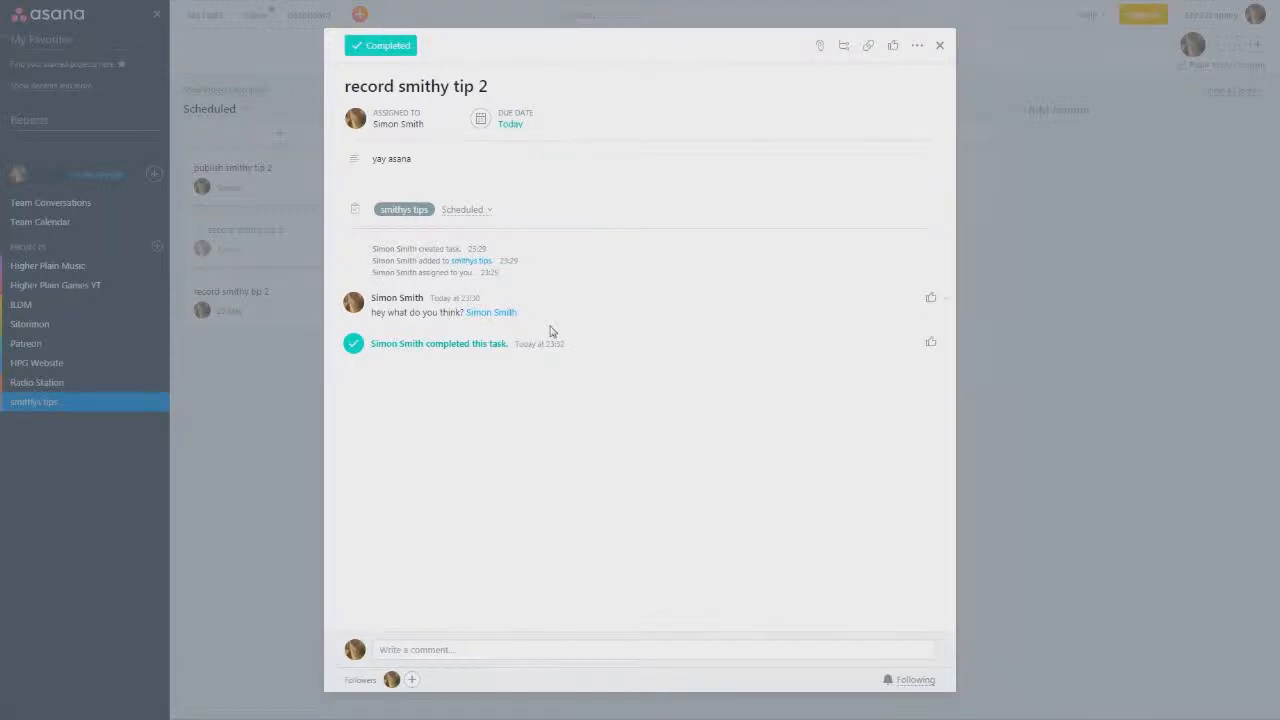
{"action": "left_click", "coordinate": [215, 430]}
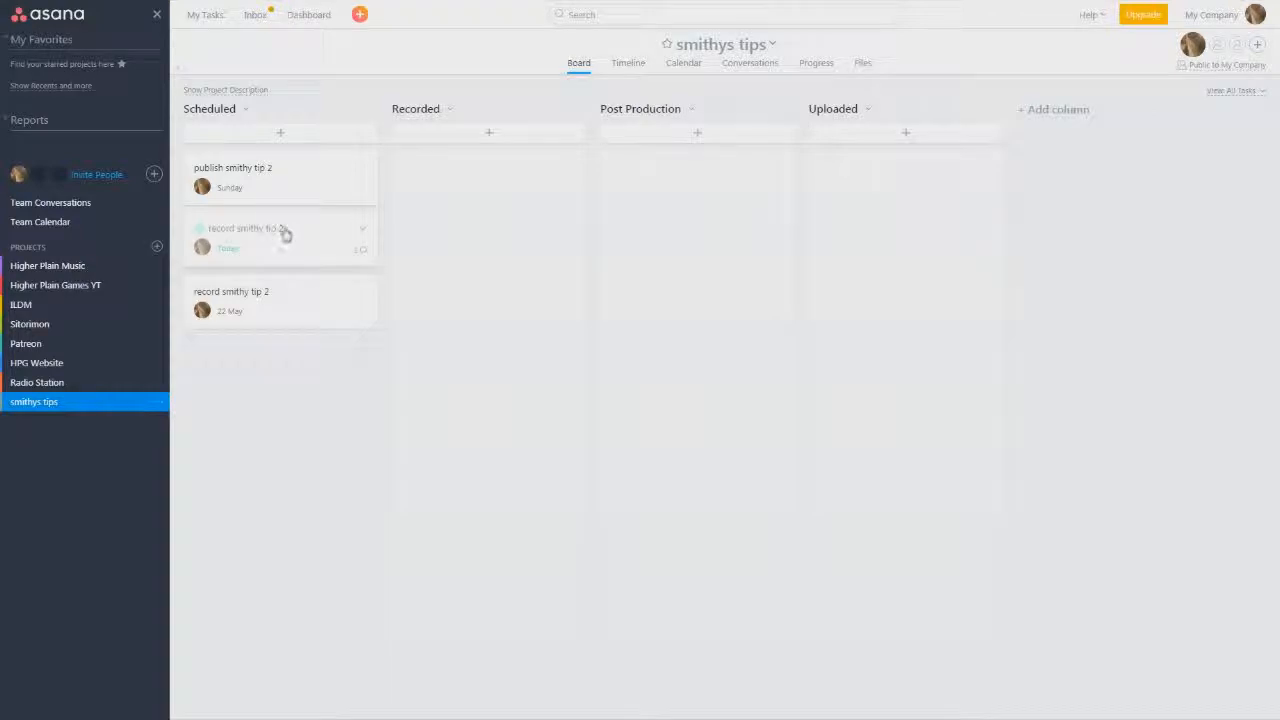
- Move the completed "record smithy tip 2" card through Recorded and Post Production into the Uploaded column
{"action": "left_click_drag", "start_coordinate": [285, 233], "coordinate": [497, 225]}
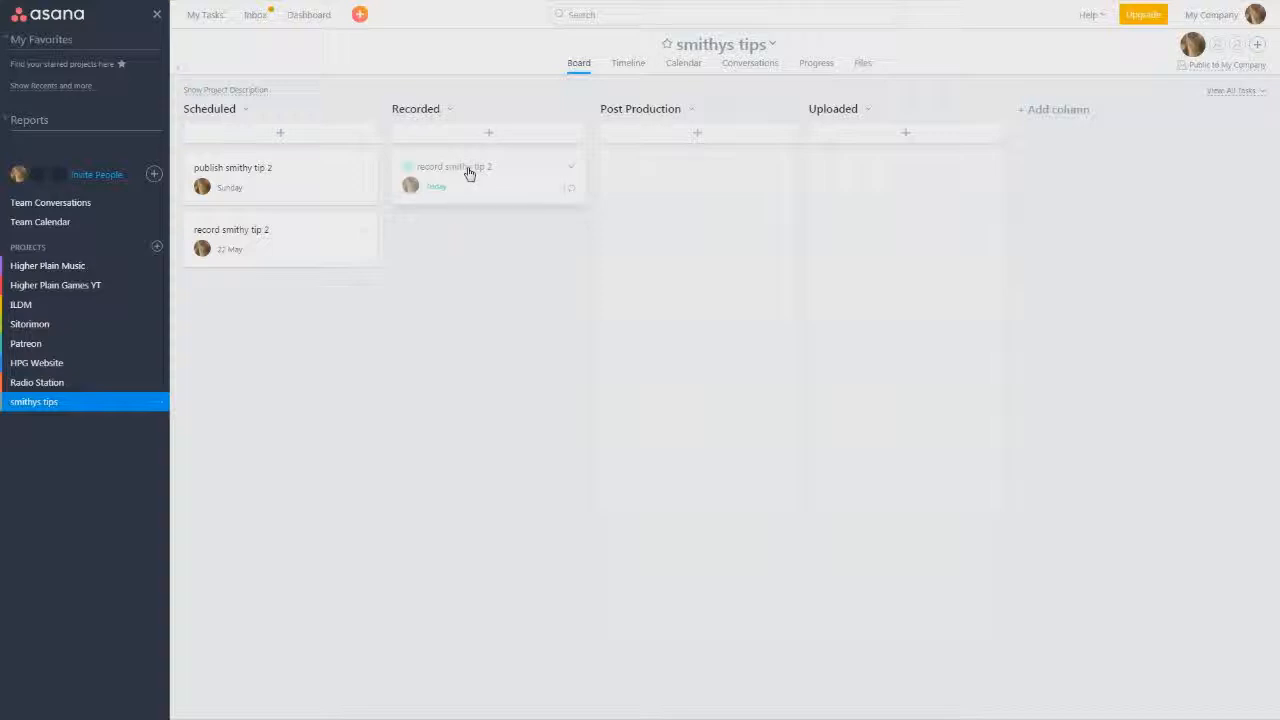
{"action": "left_click_drag", "start_coordinate": [469, 173], "coordinate": [784, 458]}
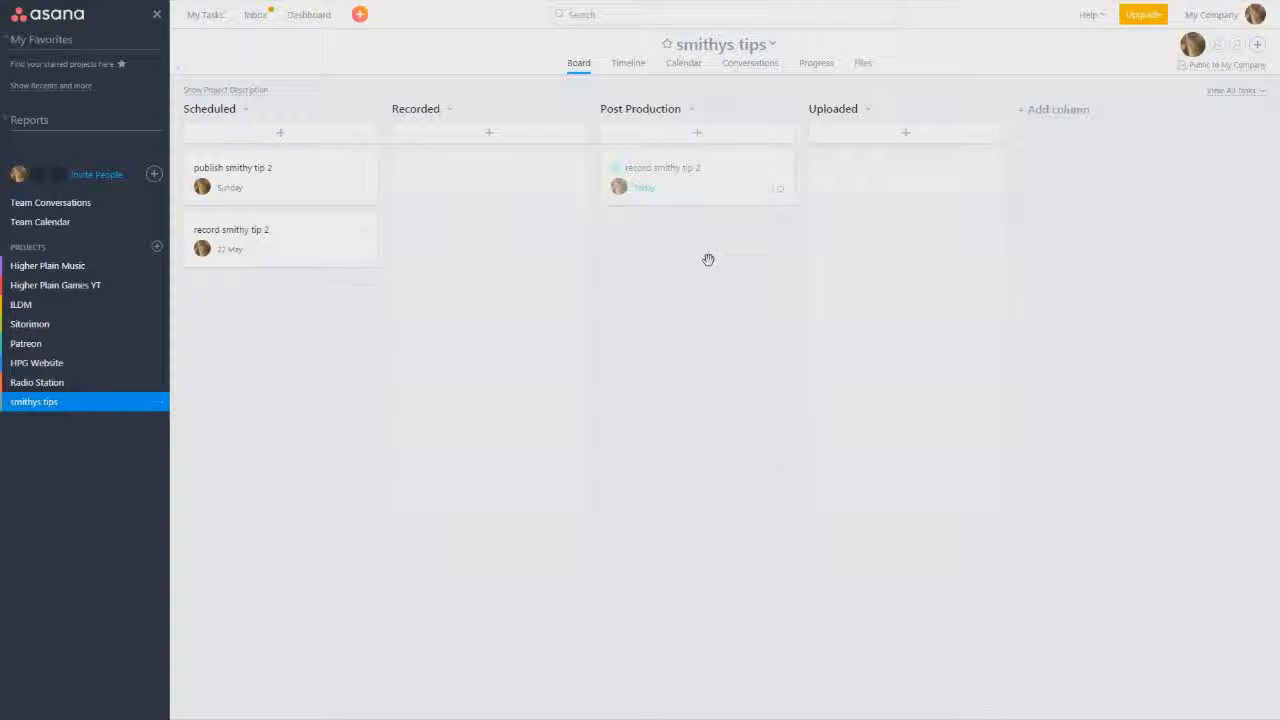
{"action": "left_click_drag", "start_coordinate": [740, 165], "coordinate": [897, 214]}
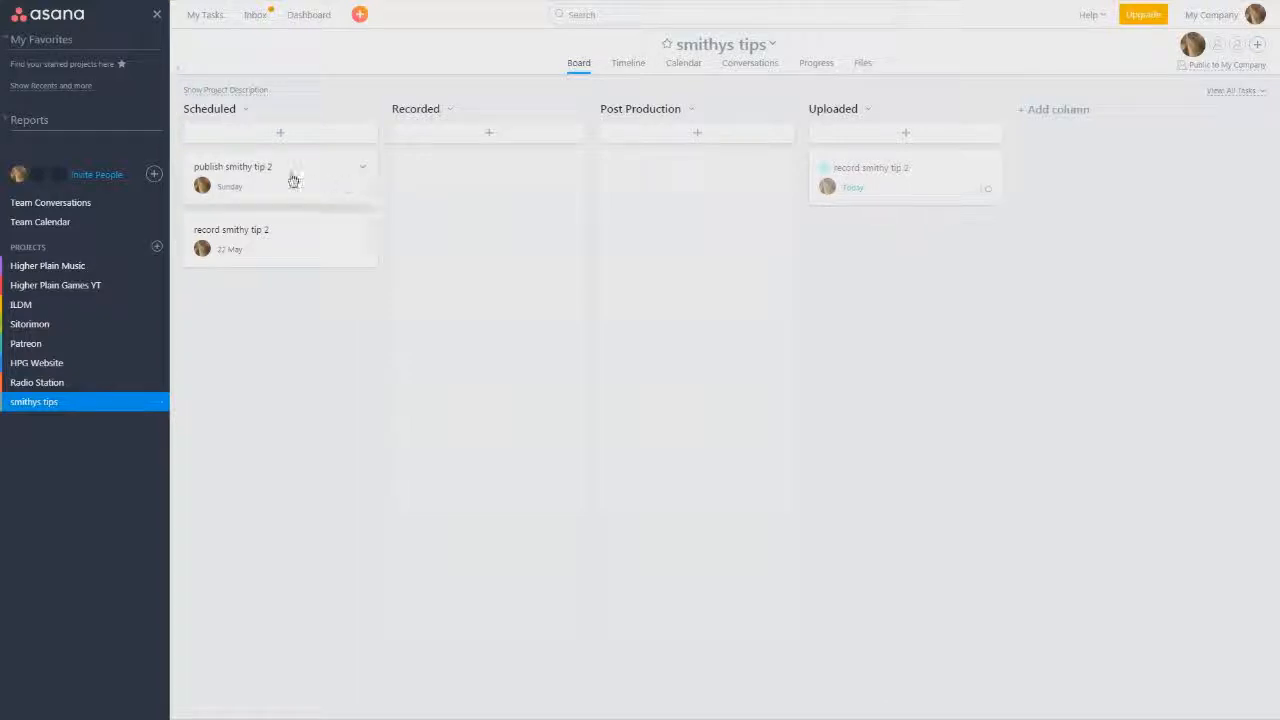
- Move the 22 May "record smithy tip 2" card to the Uploaded column and check its task details
{"action": "left_click_drag", "start_coordinate": [299, 241], "coordinate": [270, 245]}
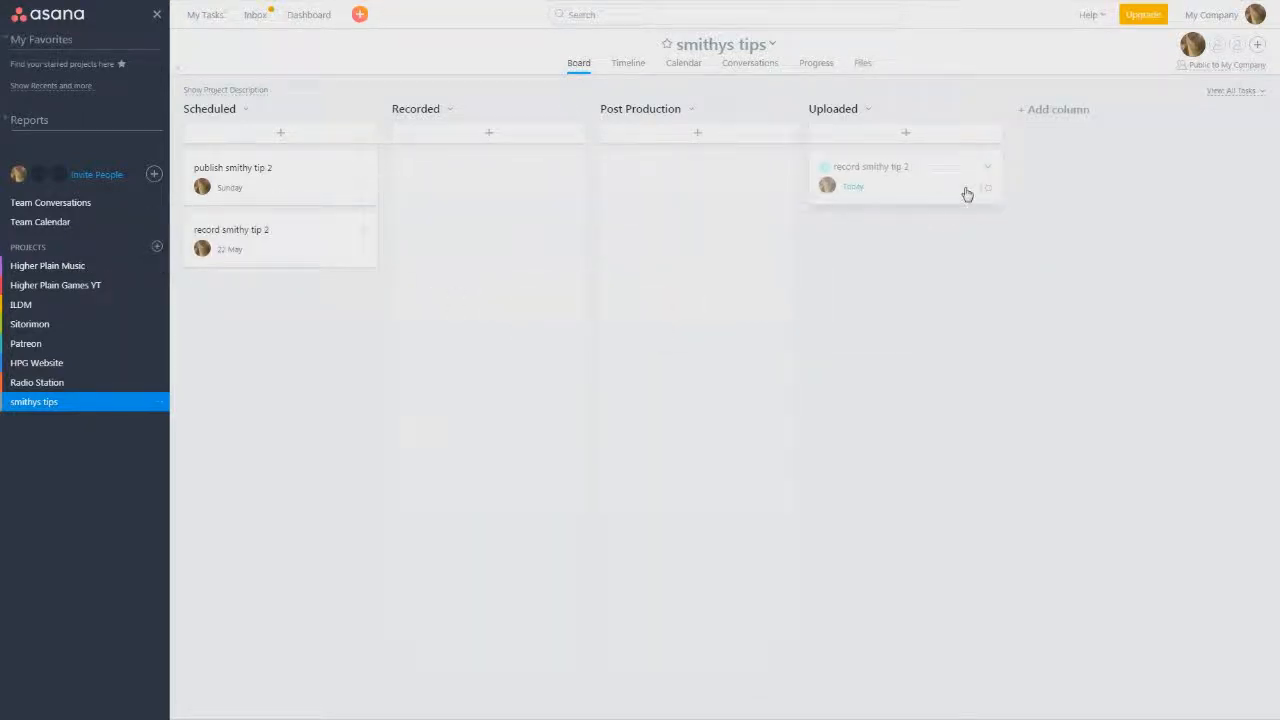
{"action": "left_click_drag", "start_coordinate": [261, 259], "coordinate": [943, 250]}
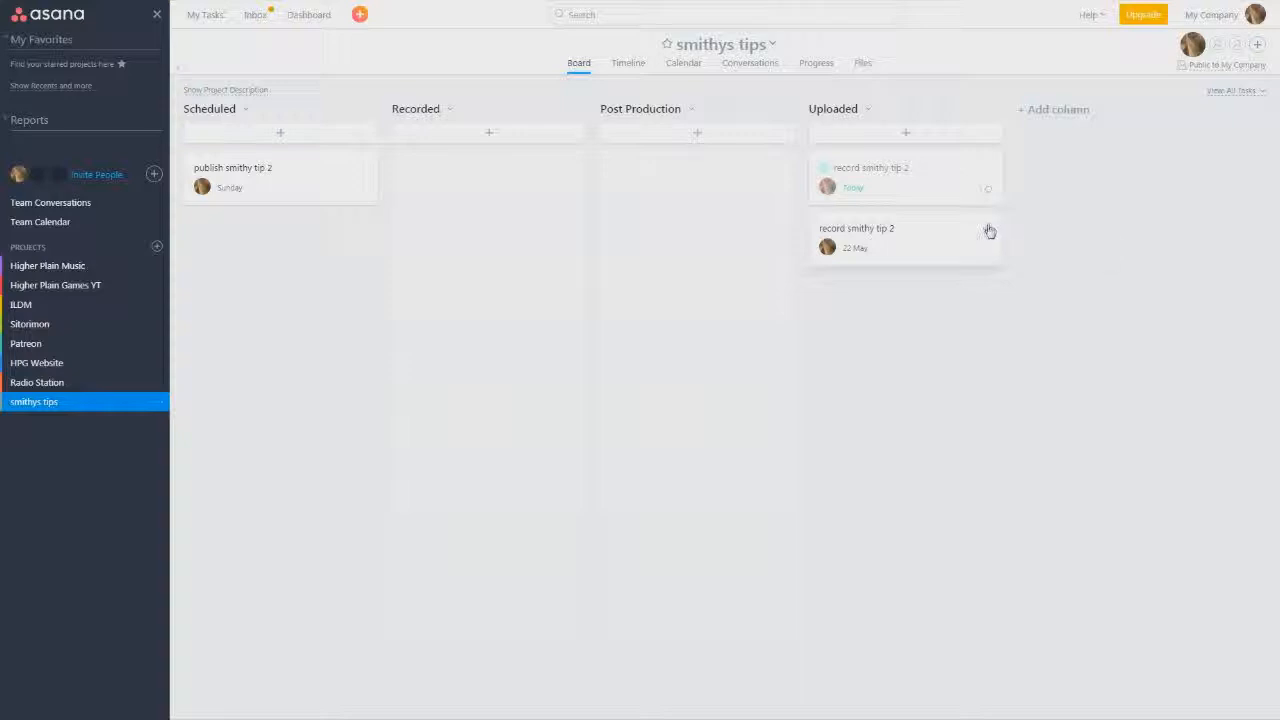
{"action": "left_click", "coordinate": [920, 243]}
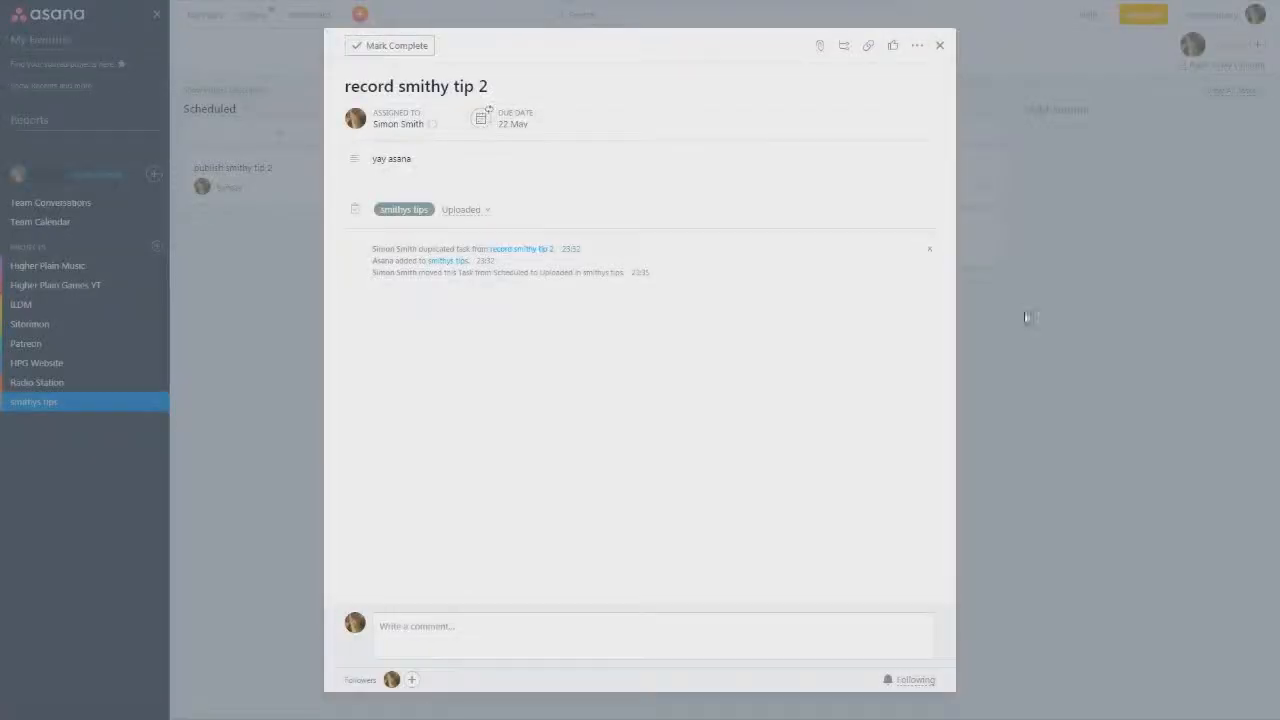
{"action": "left_click", "coordinate": [1028, 317]}
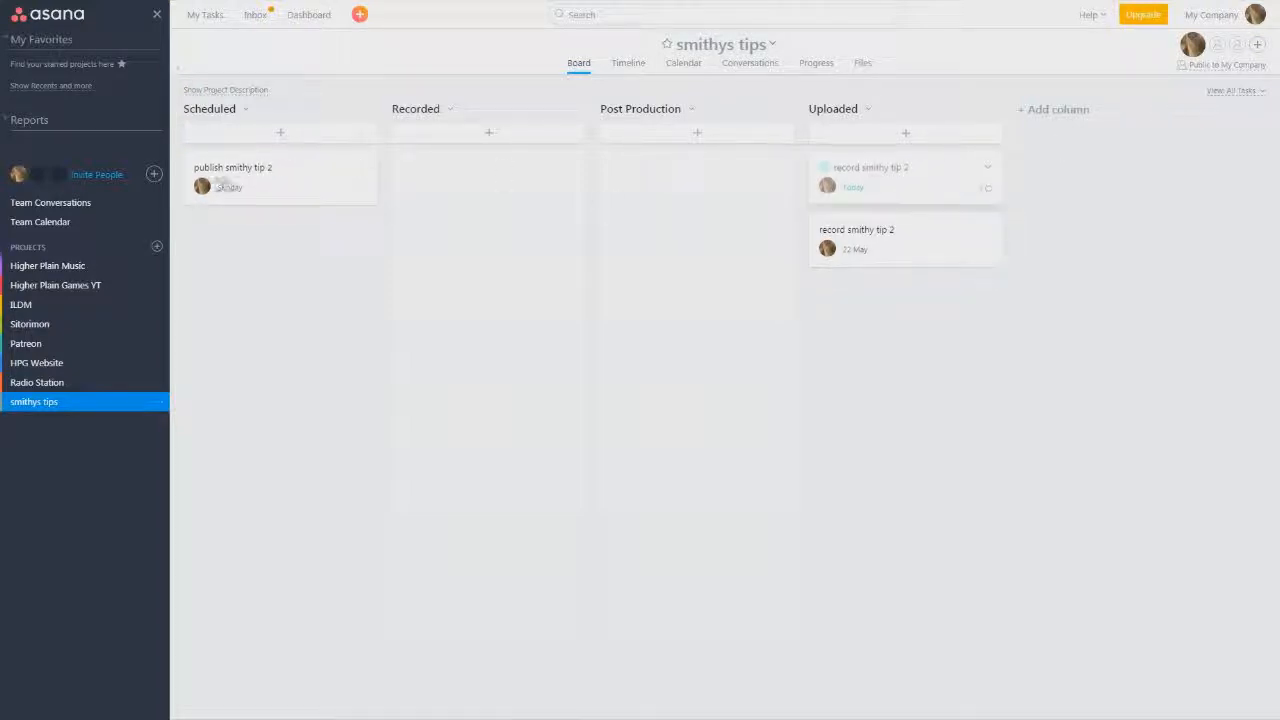
{"action": "left_click_drag", "start_coordinate": [264, 183], "coordinate": [270, 222]}
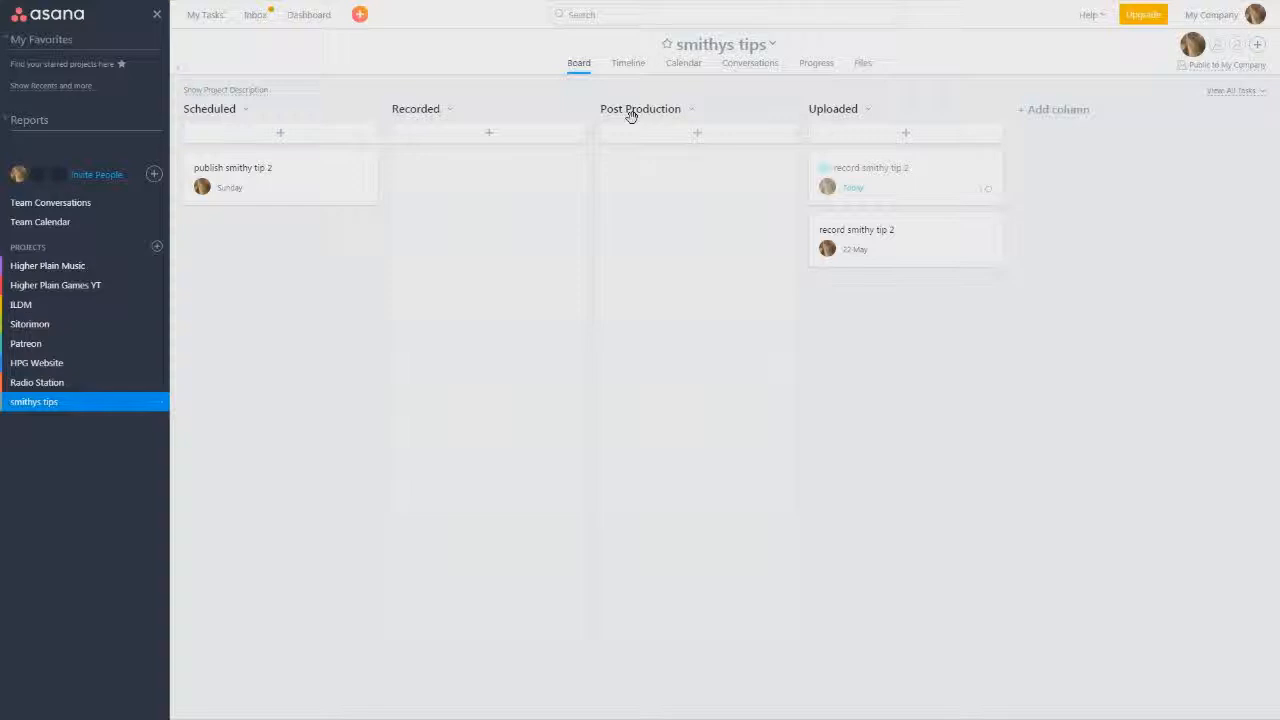
- Add the subtask "wordpress premium buy" to the HPG Website Upgrade task in the HPG Website project
{"action": "left_click", "coordinate": [83, 362]}
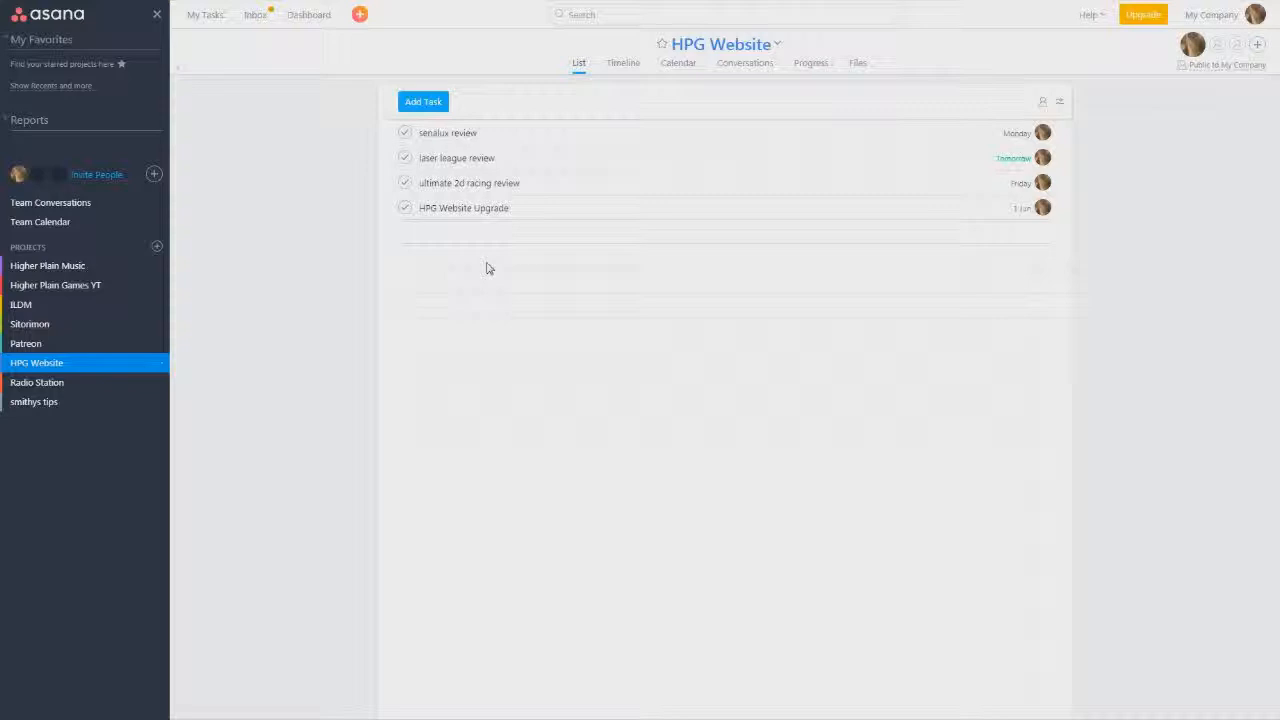
{"action": "left_click", "coordinate": [469, 212]}
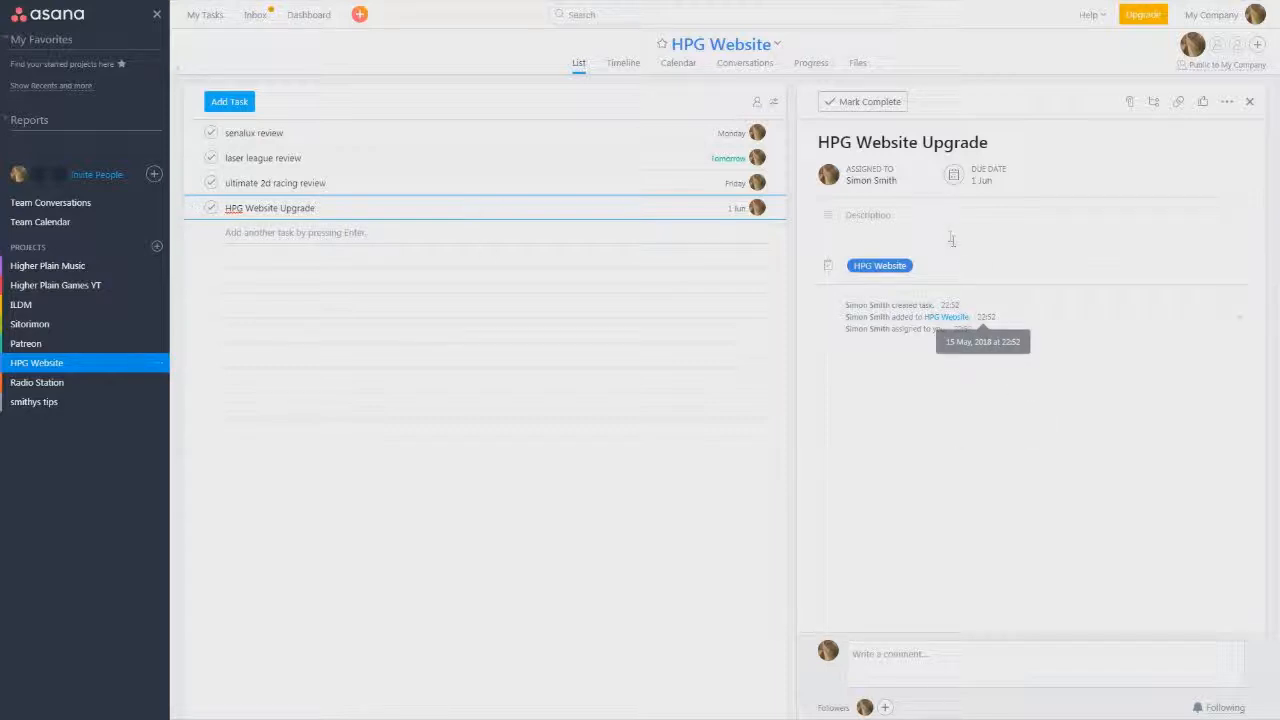
{"action": "left_click", "coordinate": [1155, 104]}
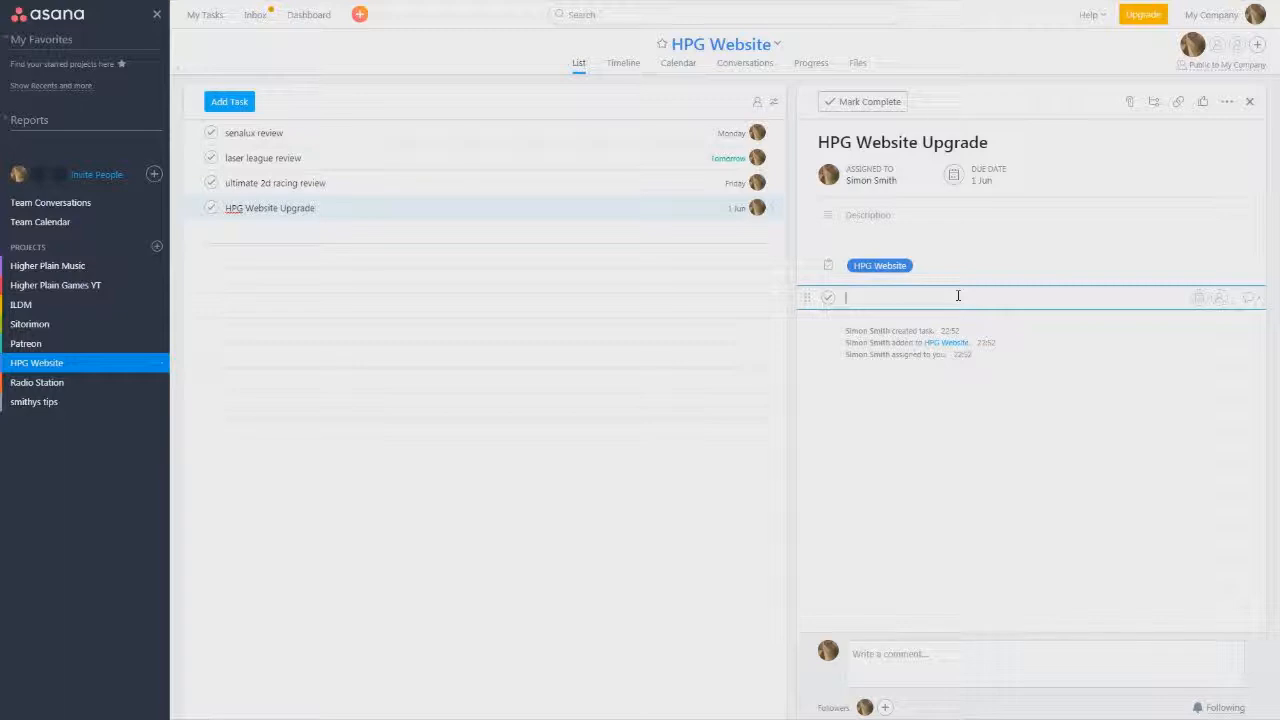
{"action": "type", "text": "wordpress premium buy,"}
{"action": "key", "text": "Return"}
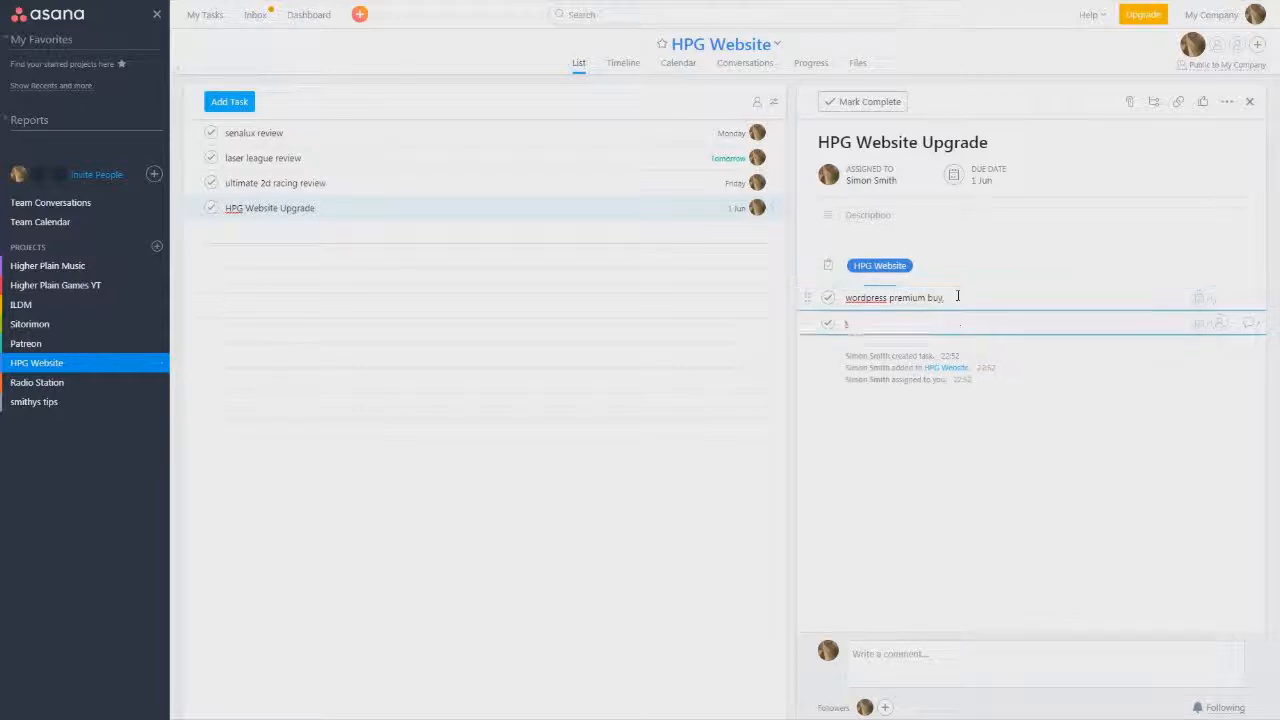
- Add the subtasks "buddypress buy" and "buddypress install" to the HPG Website Upgrade task
{"action": "type", "text": "buddypress buy"}
{"action": "key", "text": "Return"}
{"action": "type", "text": "buddypres"}
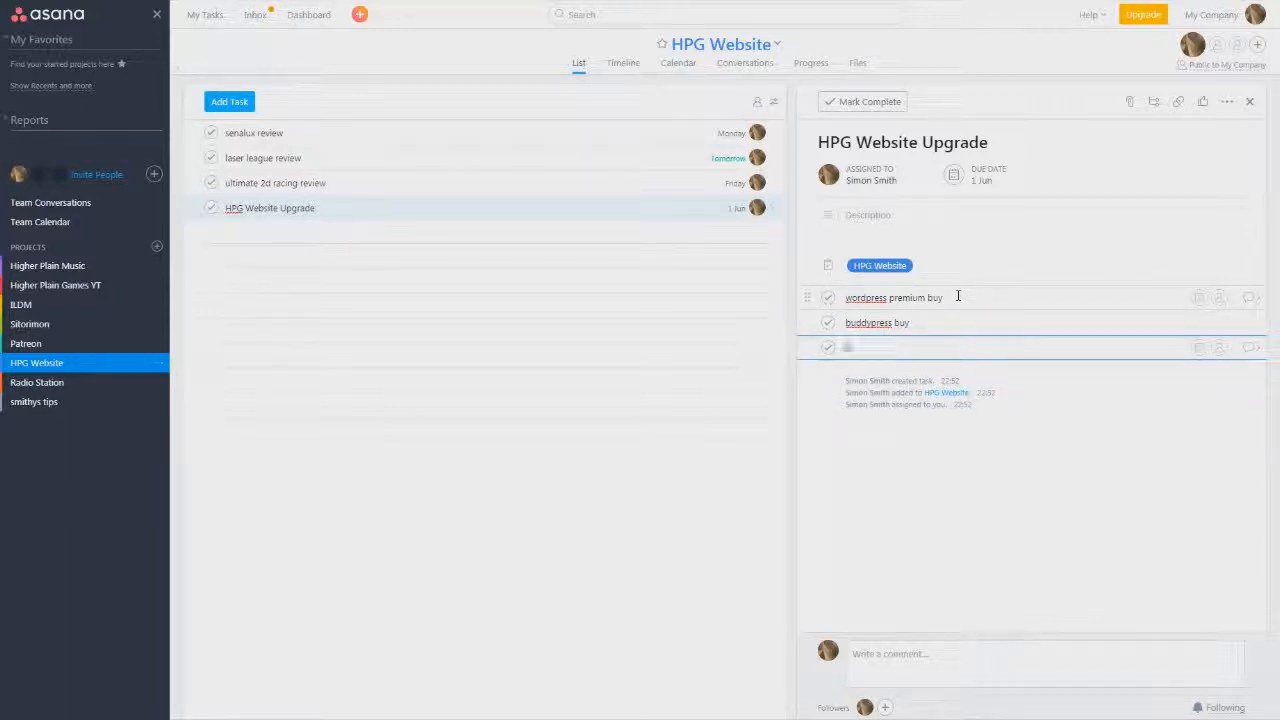
{"action": "type", "text": "s install"}
{"action": "key", "text": "Return"}
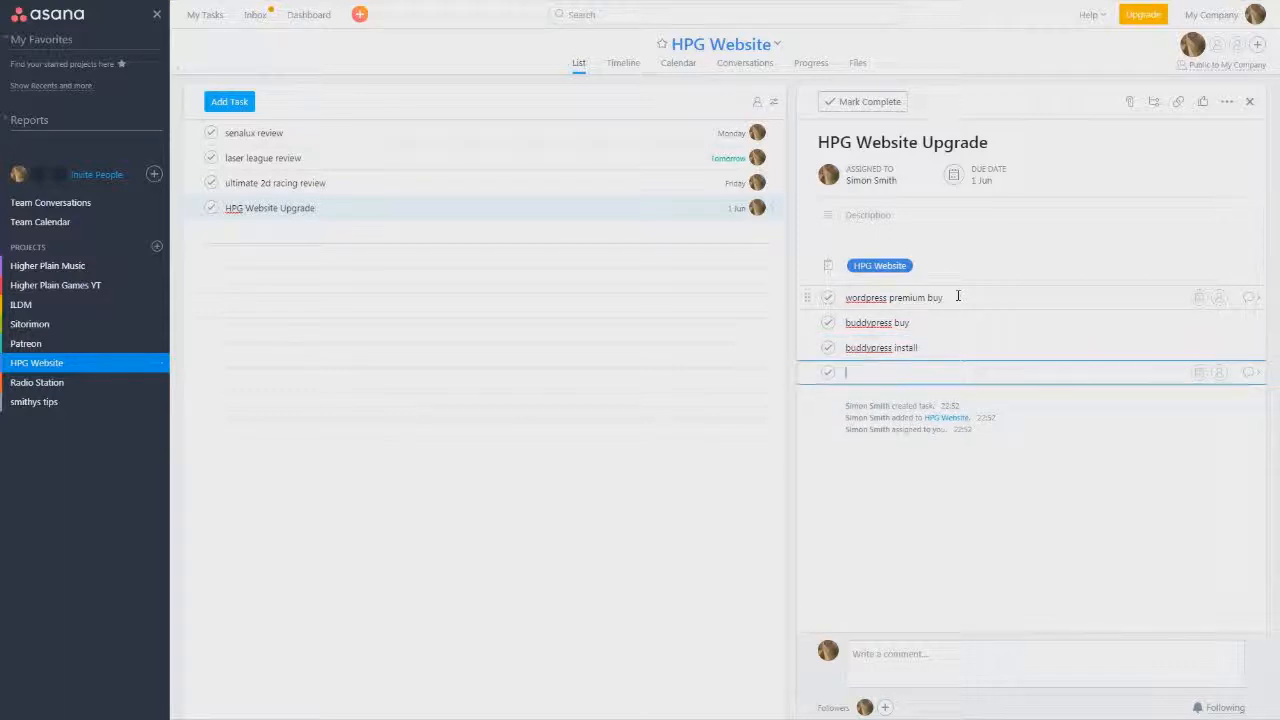
- Add the subtask "wp smart snippet review for google install" to the HPG Website Upgrade task
{"action": "type", "text": "wp "}
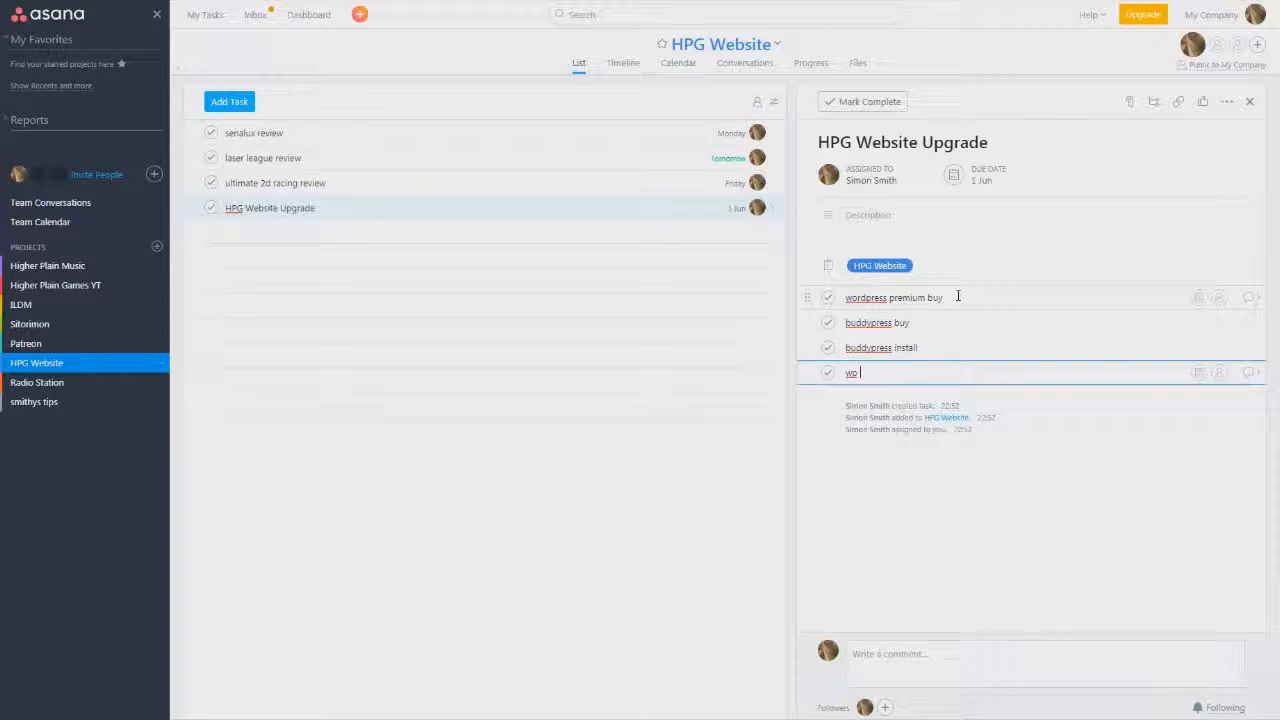
{"action": "type", "text": "insart snippe"}
{"action": "type", "text": "view"}
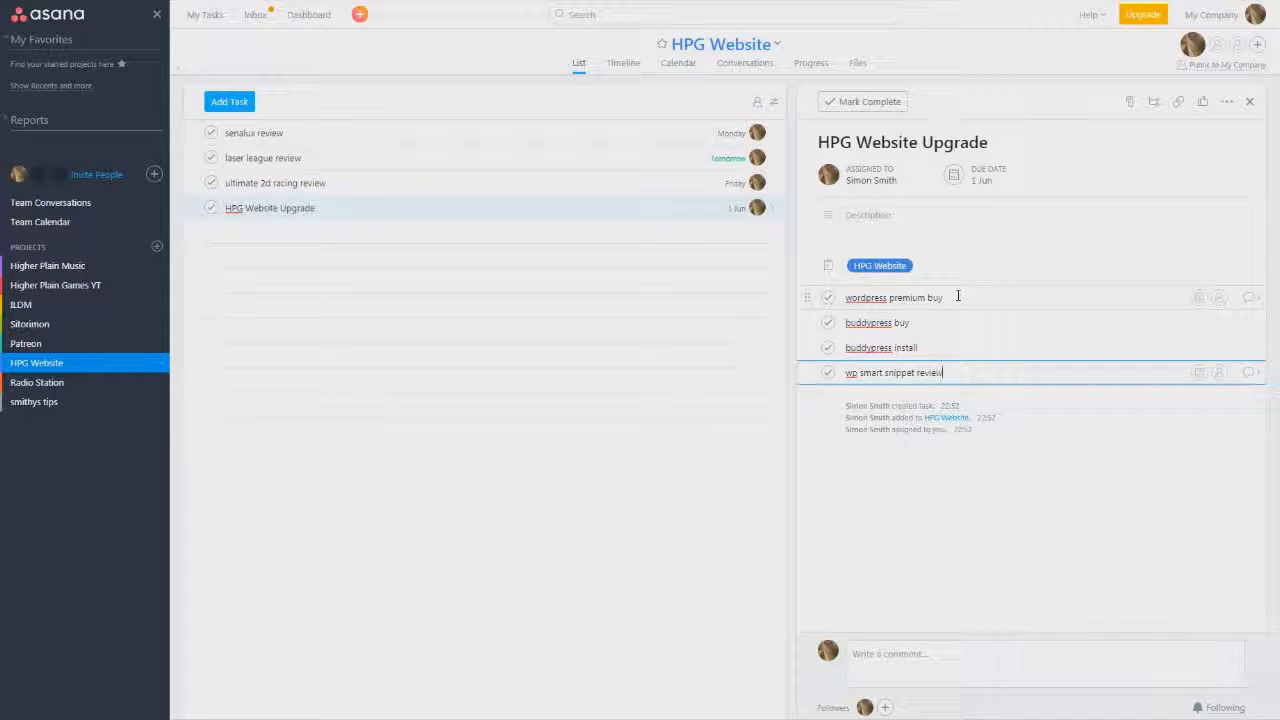
{"action": "type", "text": " for google install"}
{"action": "left_click", "coordinate": [1108, 446]}
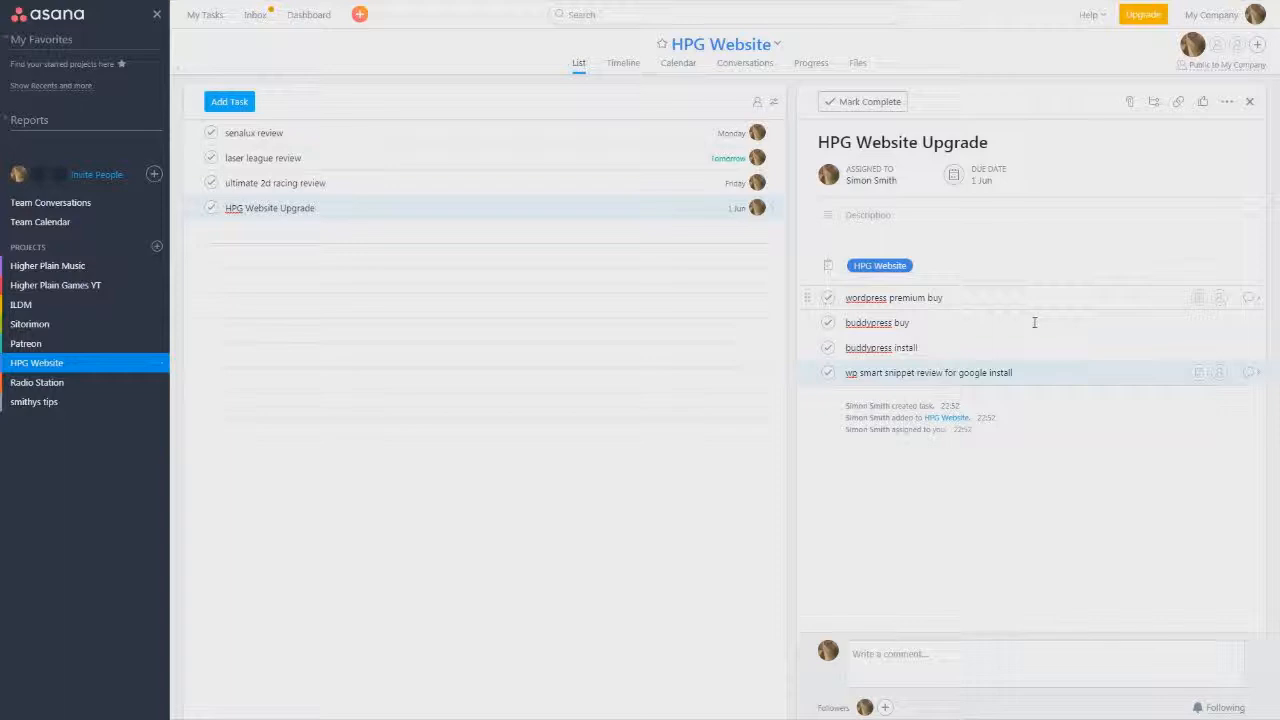
- Assign all four subtasks of the HPG Website Upgrade task to yourself, from the wp smart snippet review up to wordpress premium buy
{"action": "left_click", "coordinate": [1218, 372]}
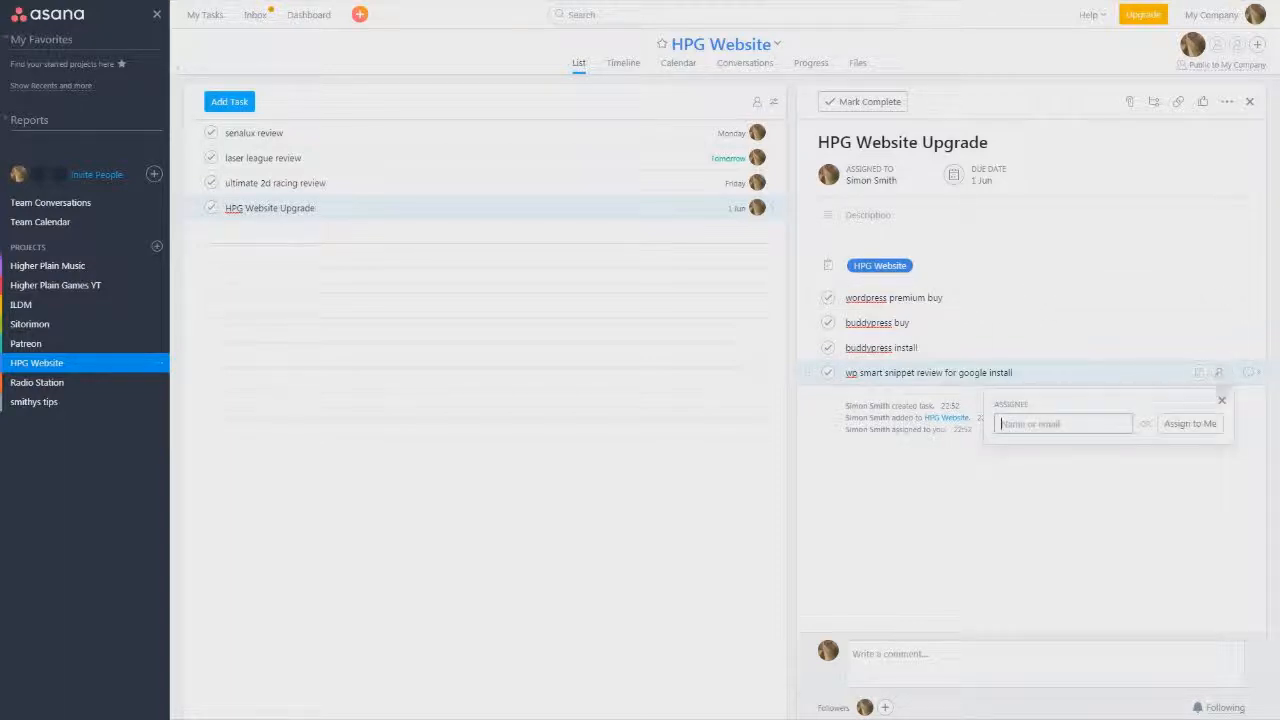
{"action": "left_click", "coordinate": [1182, 424]}
{"action": "left_click", "coordinate": [1218, 347]}
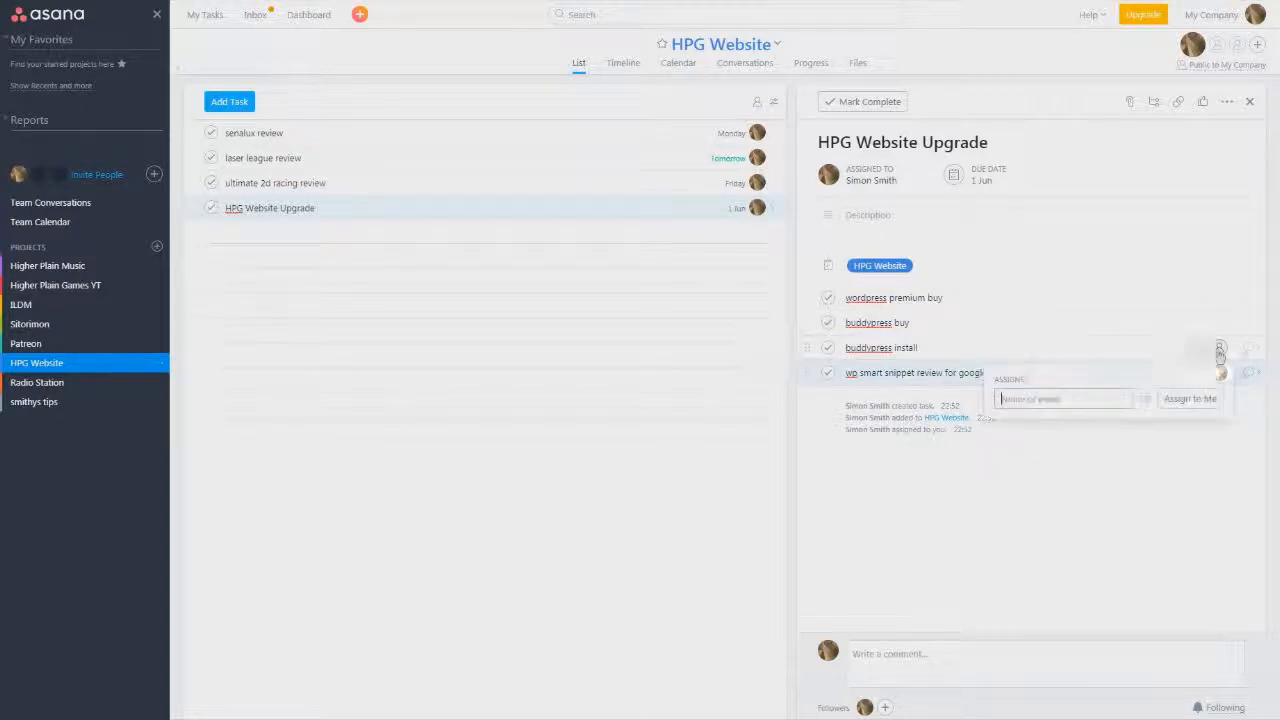
{"action": "left_click", "coordinate": [1190, 400]}
{"action": "left_click", "coordinate": [1218, 322]}
{"action": "left_click", "coordinate": [1188, 374]}
{"action": "left_click", "coordinate": [1218, 297]}
{"action": "left_click", "coordinate": [1186, 349]}
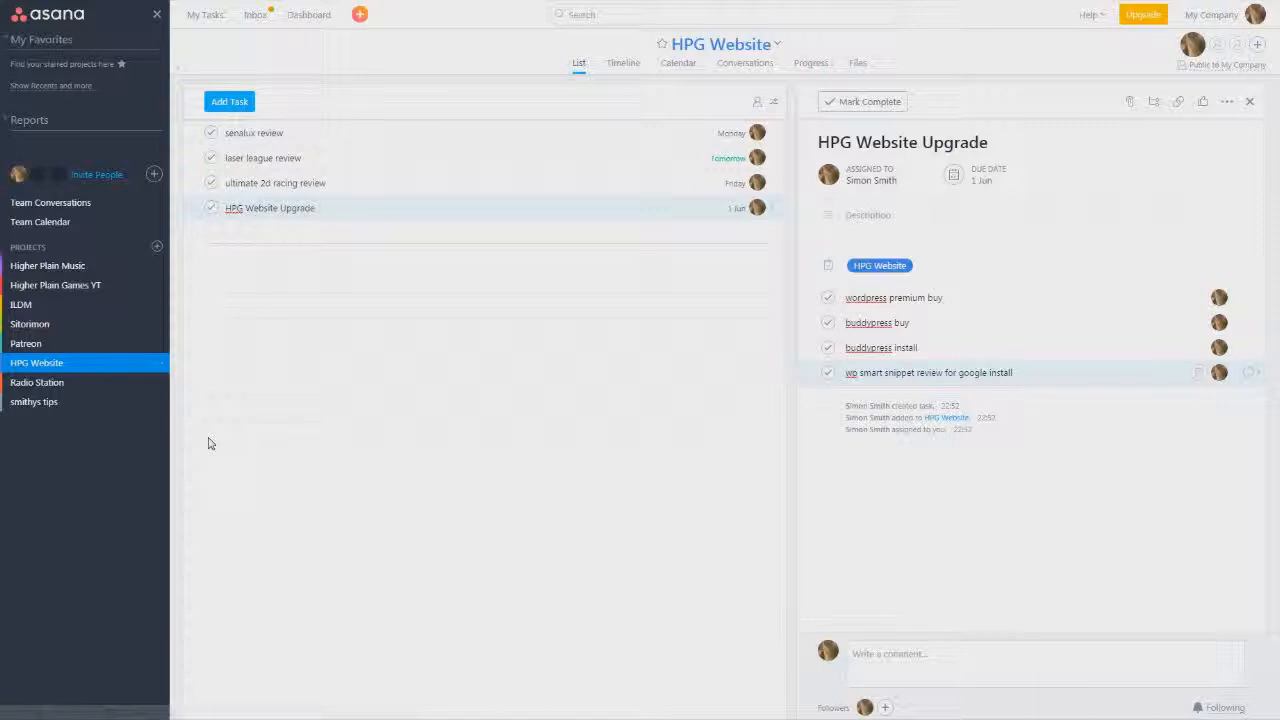
- Review the progress charts of the HPG Website and Higher Plain Games YT projects, and open the timeline of Higher Plain Games YT
{"action": "left_click", "coordinate": [808, 76]}
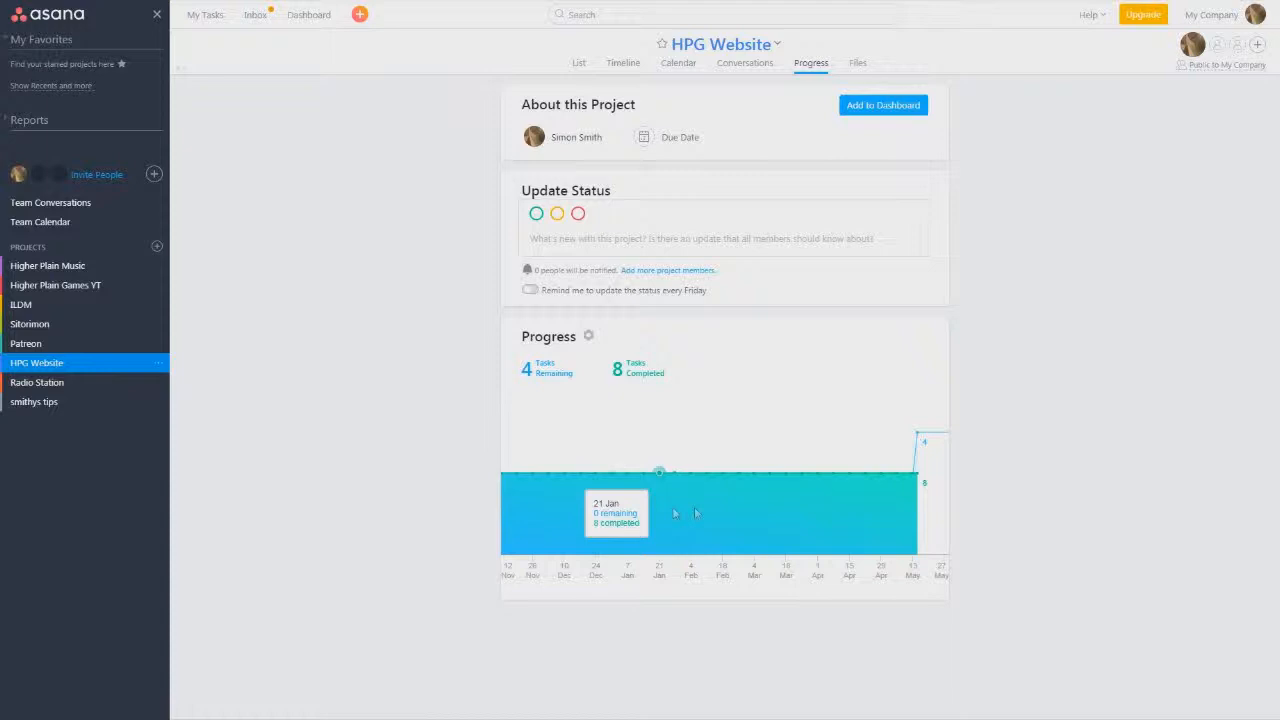
{"action": "left_click", "coordinate": [54, 289]}
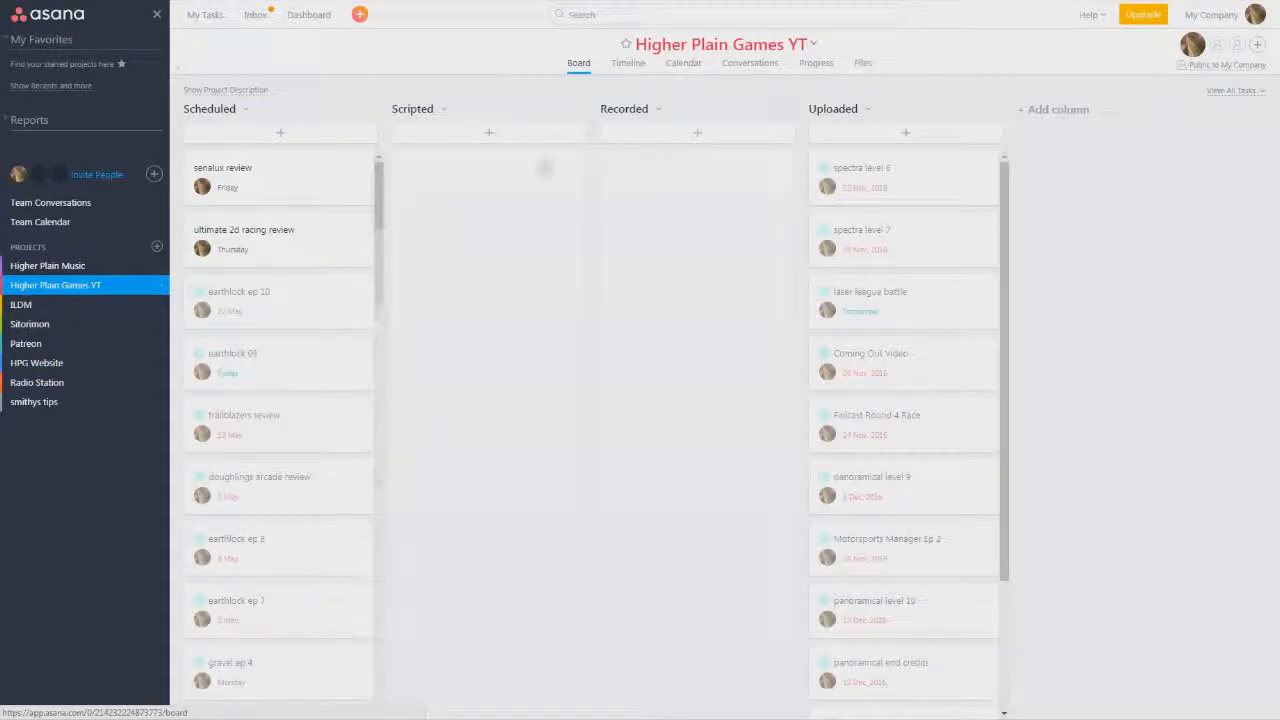
{"action": "left_click", "coordinate": [815, 62]}
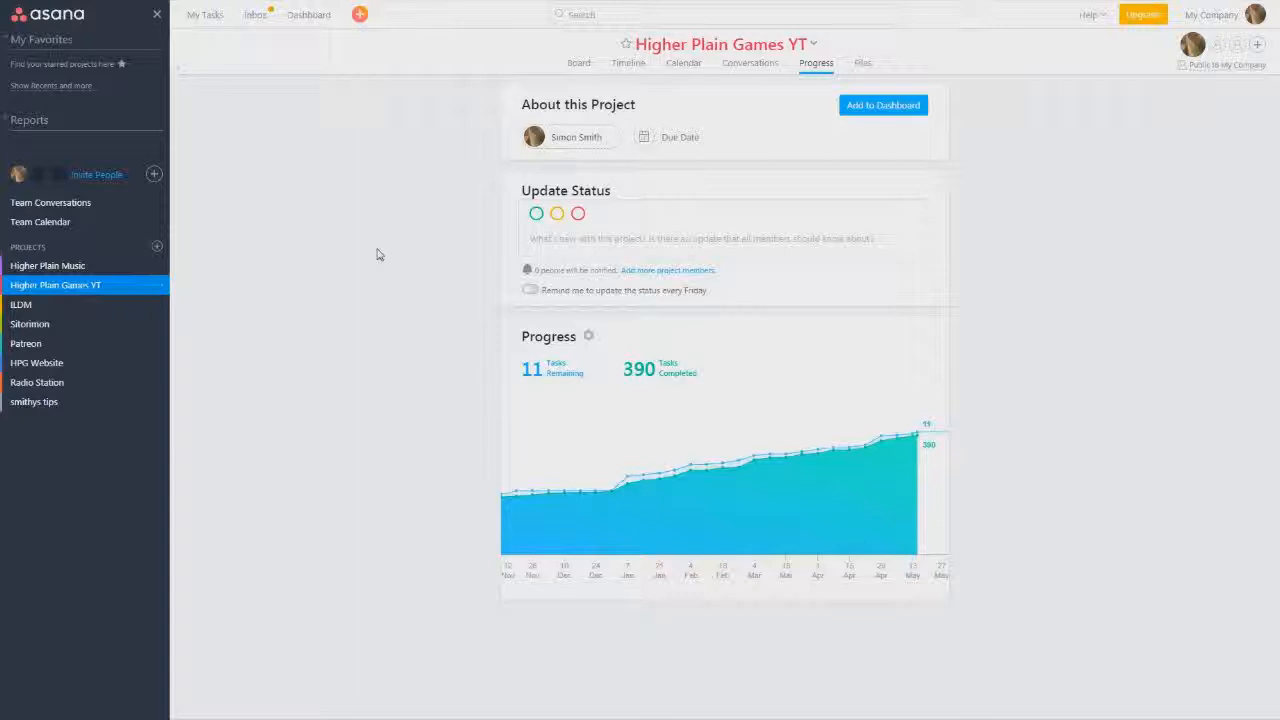
{"action": "left_click", "coordinate": [621, 72]}
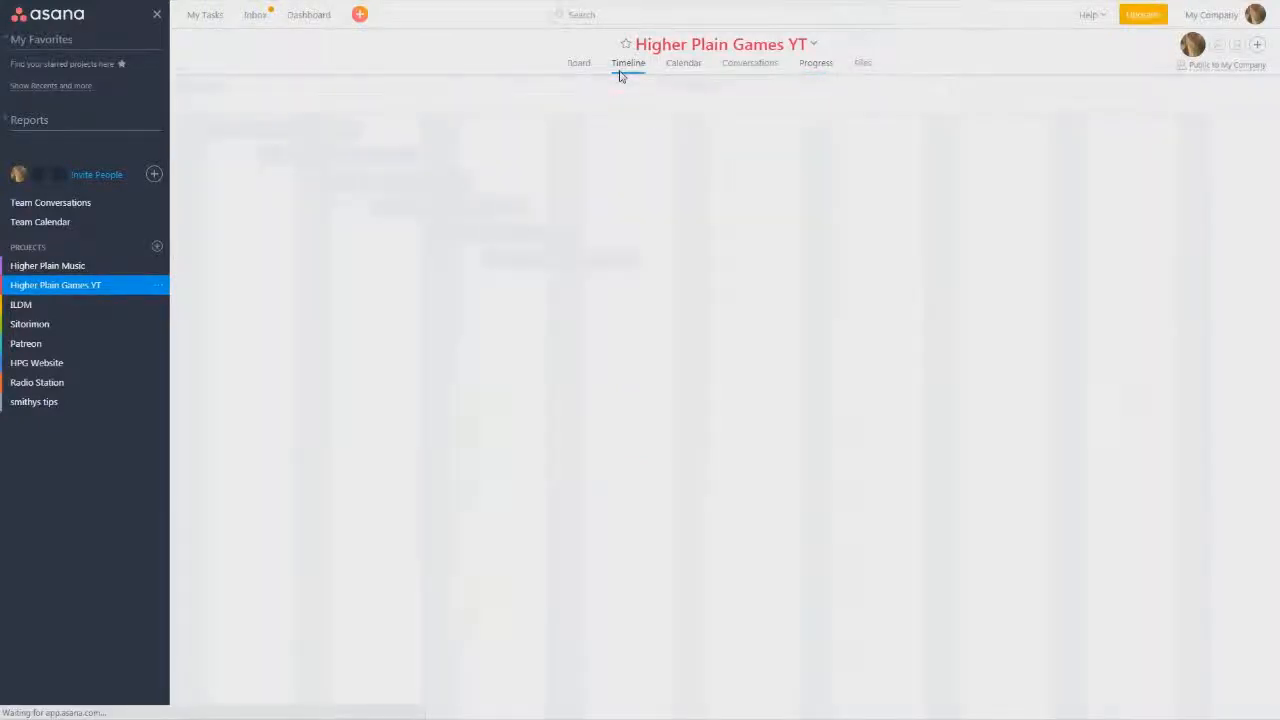